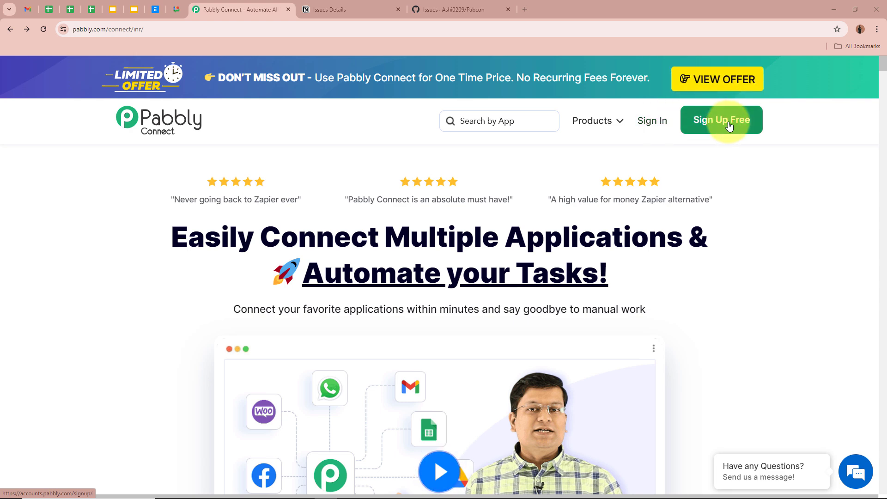
Start signing in to Pabbly from the Pabbly Connect homepage.
{"action": "left_click", "coordinate": [646, 124]}
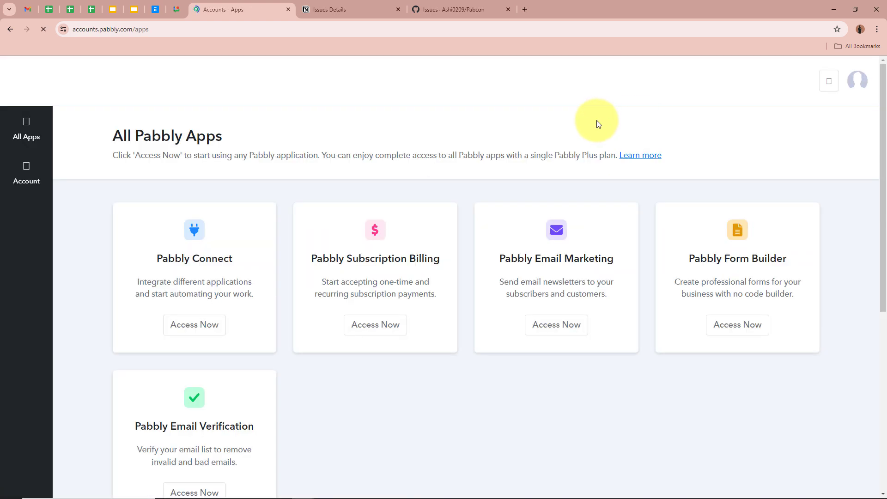
Launch Pabbly Connect from its card on the All Pabbly Apps page.
{"action": "left_click_drag", "start_coordinate": [106, 134], "coordinate": [317, 131]}
{"action": "left_click", "coordinate": [326, 128]}
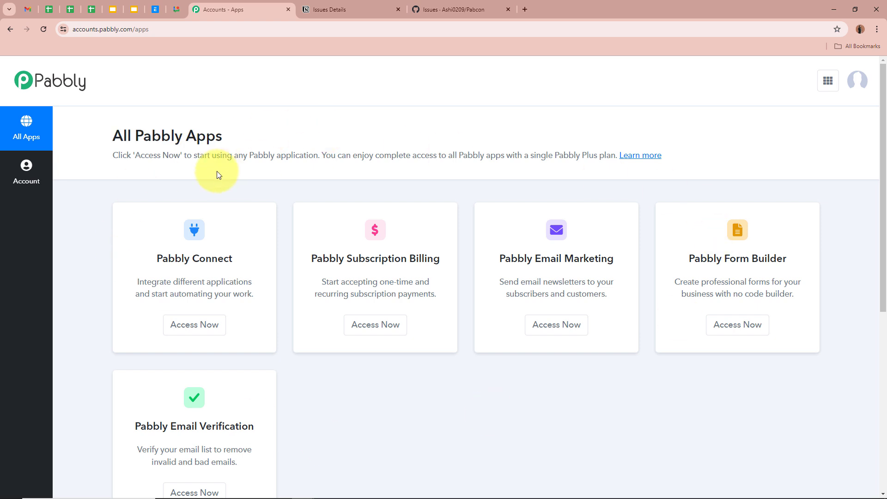
{"action": "left_click_drag", "start_coordinate": [155, 255], "coordinate": [255, 256]}
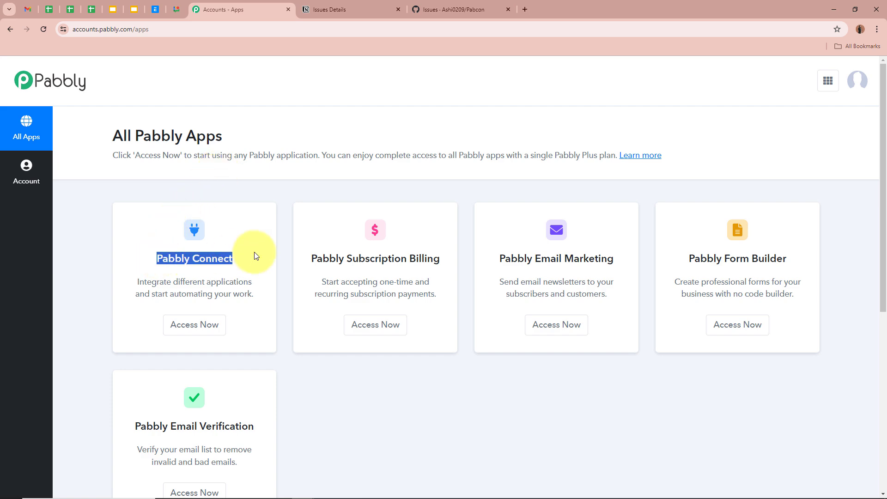
{"action": "left_click", "coordinate": [255, 256]}
{"action": "left_click", "coordinate": [187, 323]}
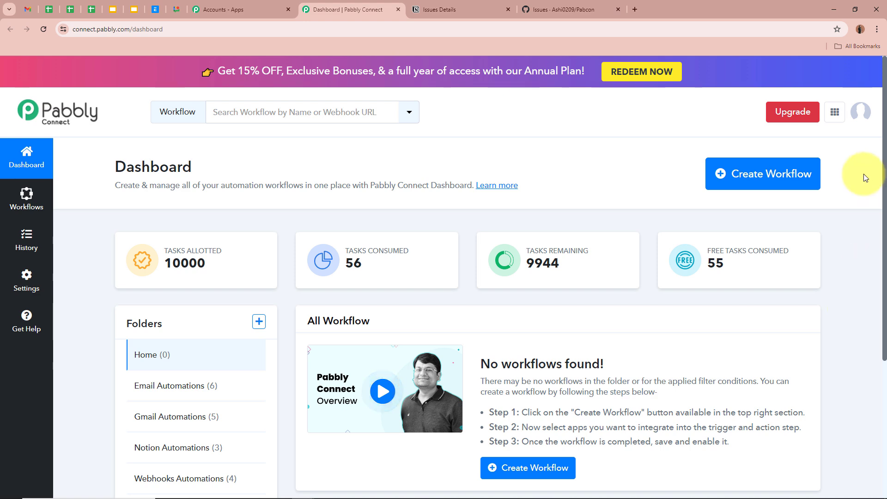
Start a new workflow named 'How to Create GitHub Issue from Notion Item'.
{"action": "left_click", "coordinate": [773, 180]}
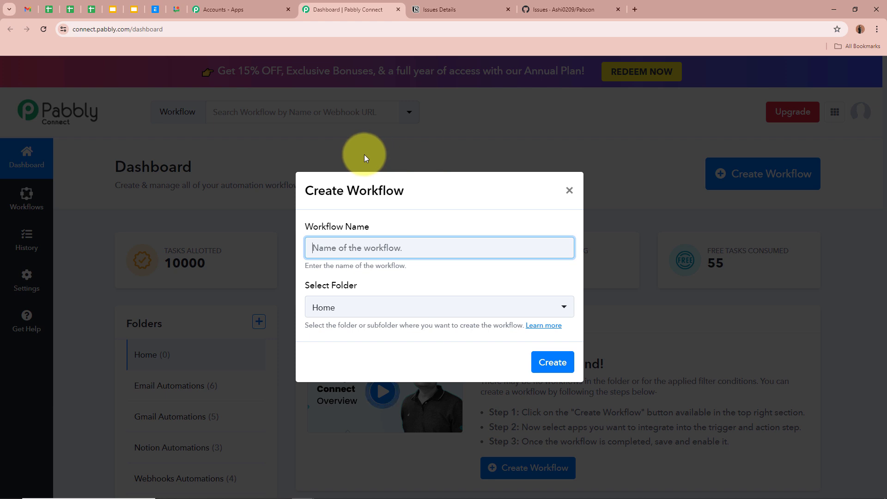
{"action": "left_click_drag", "start_coordinate": [297, 228], "coordinate": [406, 224]}
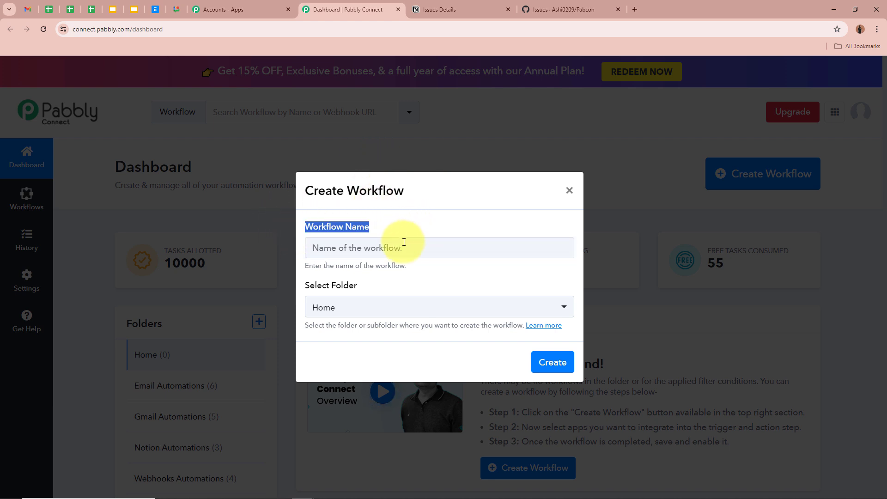
{"action": "left_click", "coordinate": [403, 244]}
{"action": "type", "text": "How to Create GitHub Issue from Notion Item"}
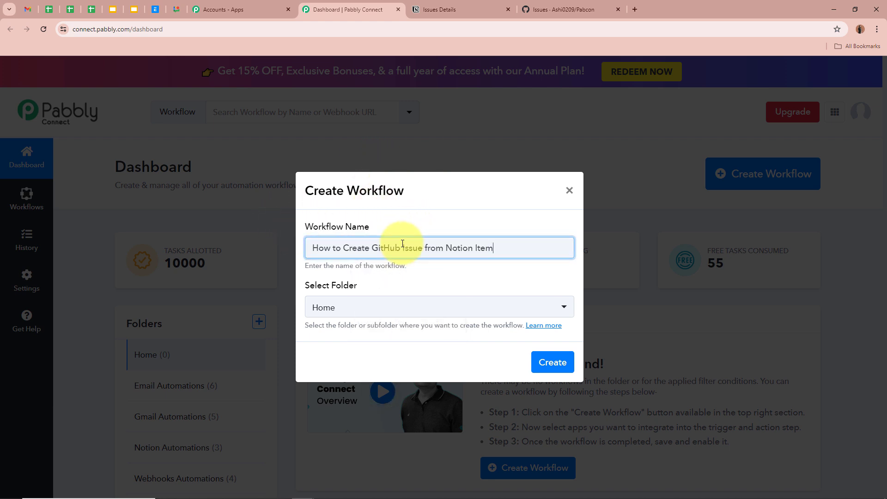
{"action": "left_click", "coordinate": [414, 265]}
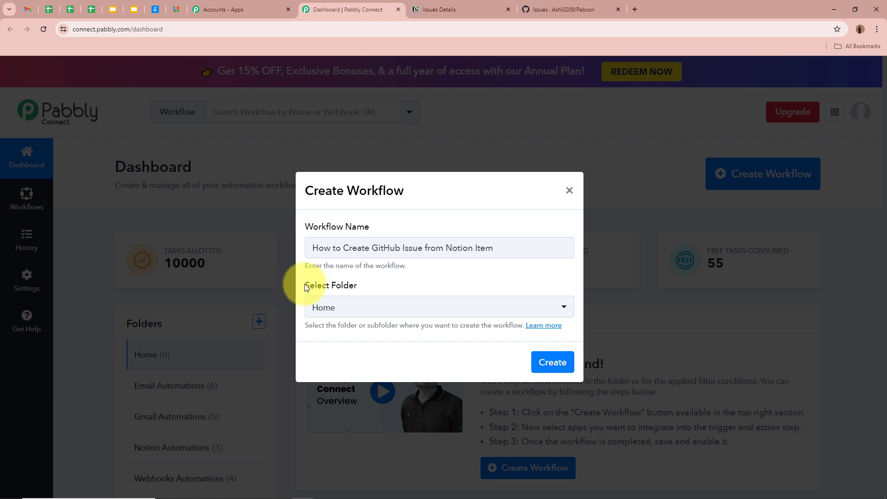
{"action": "left_click_drag", "start_coordinate": [304, 284], "coordinate": [430, 286]}
{"action": "left_click", "coordinate": [444, 284]}
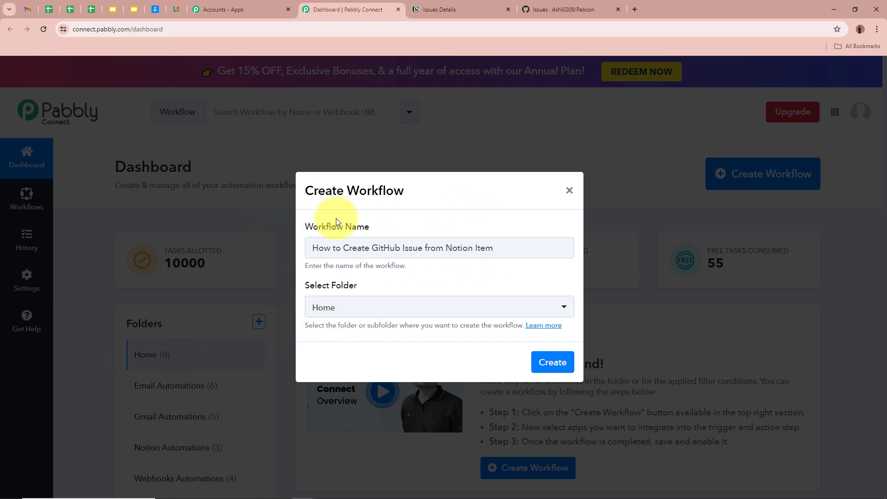
Place the workflow in the Notion Automations folder and create it.
{"action": "left_click", "coordinate": [367, 309]}
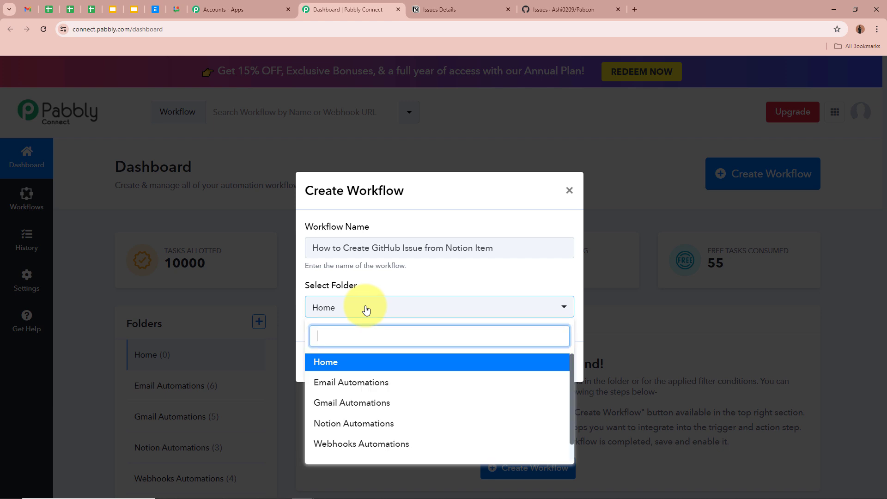
{"action": "scroll", "coordinate": [356, 416], "scroll_direction": "down", "scroll_amount": 1}
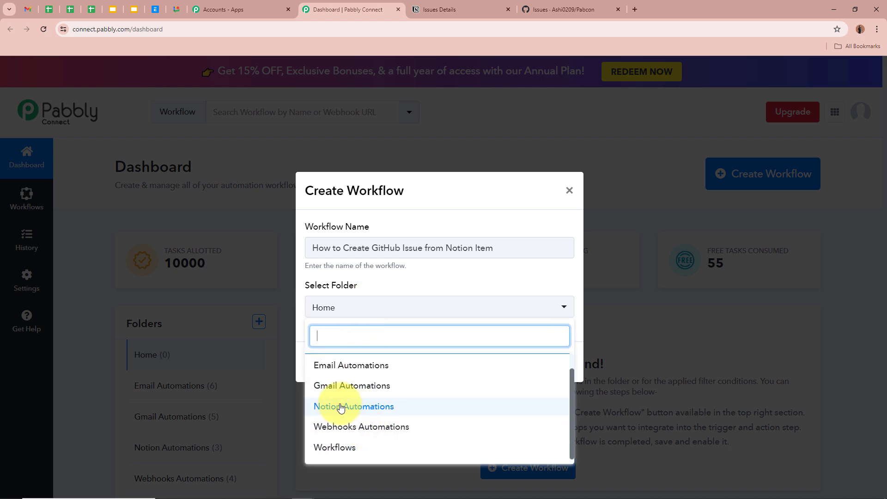
{"action": "left_click", "coordinate": [372, 407]}
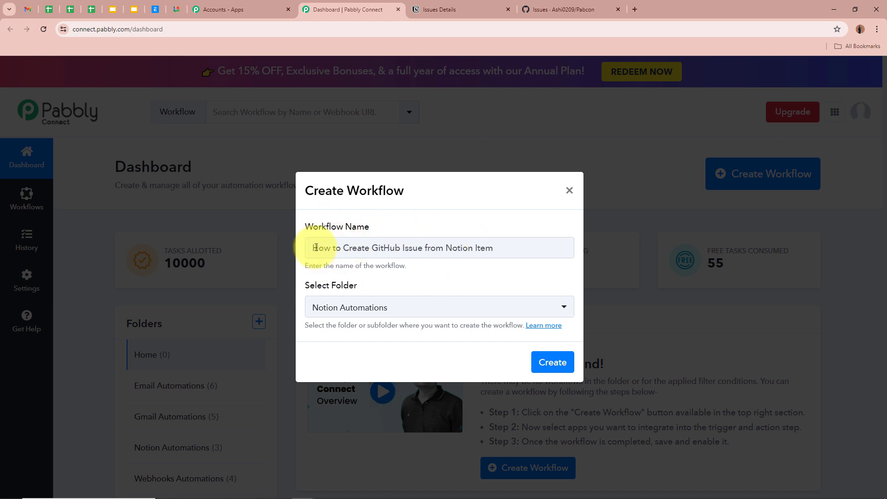
{"action": "left_click_drag", "start_coordinate": [316, 248], "coordinate": [566, 248]}
{"action": "left_click", "coordinate": [475, 297]}
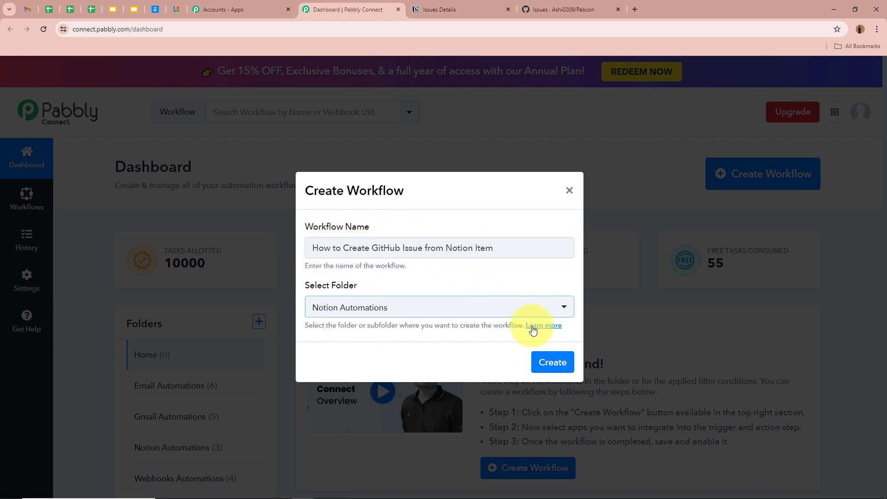
{"action": "left_click", "coordinate": [545, 361]}
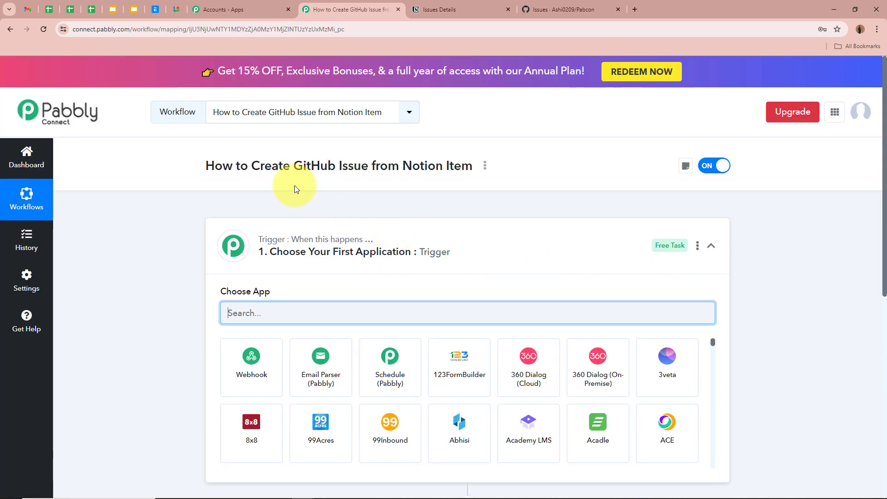
Choose Notion as the trigger app, then view the empty Issues Details database in Notion.
{"action": "left_click_drag", "start_coordinate": [202, 165], "coordinate": [477, 167]}
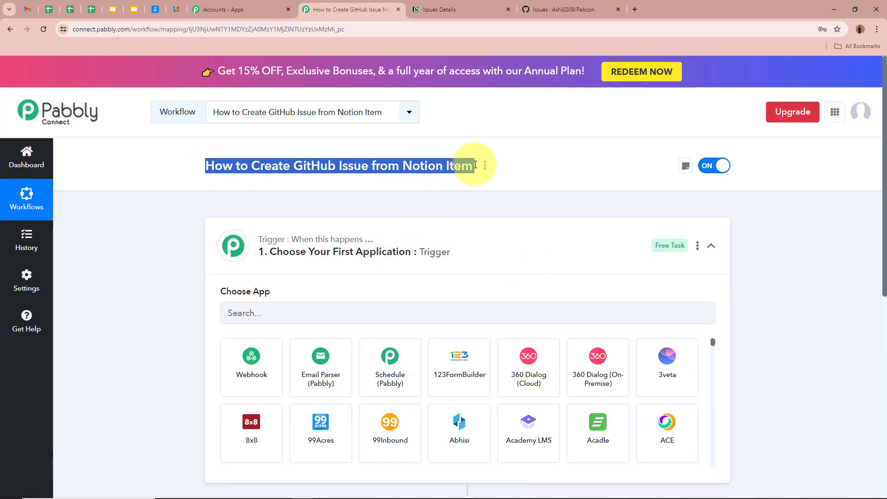
{"action": "left_click", "coordinate": [525, 246]}
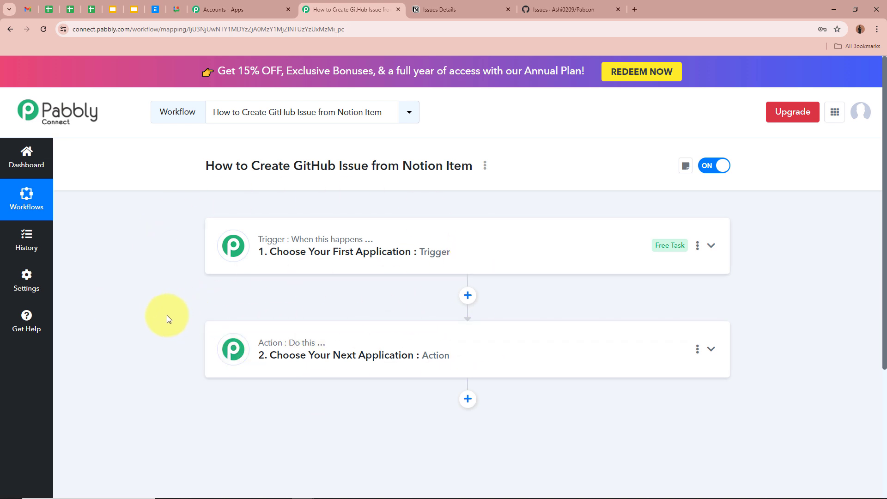
{"action": "left_click", "coordinate": [519, 248]}
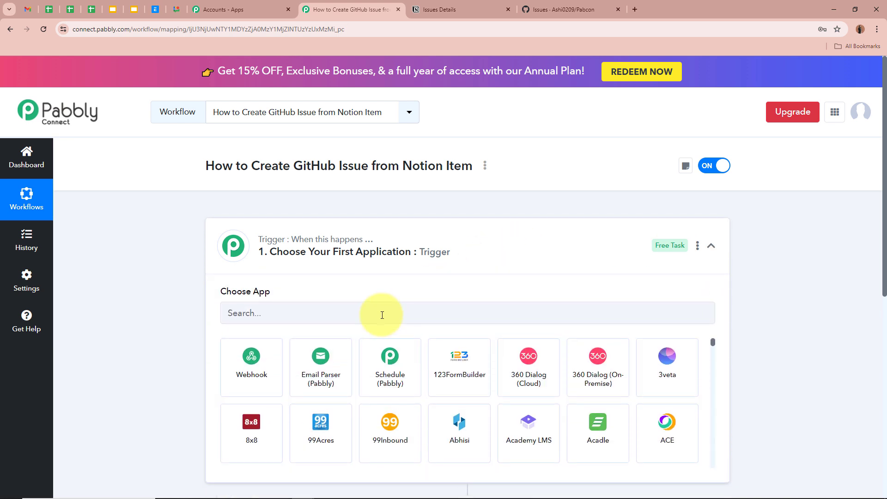
{"action": "type", "text": "Not"}
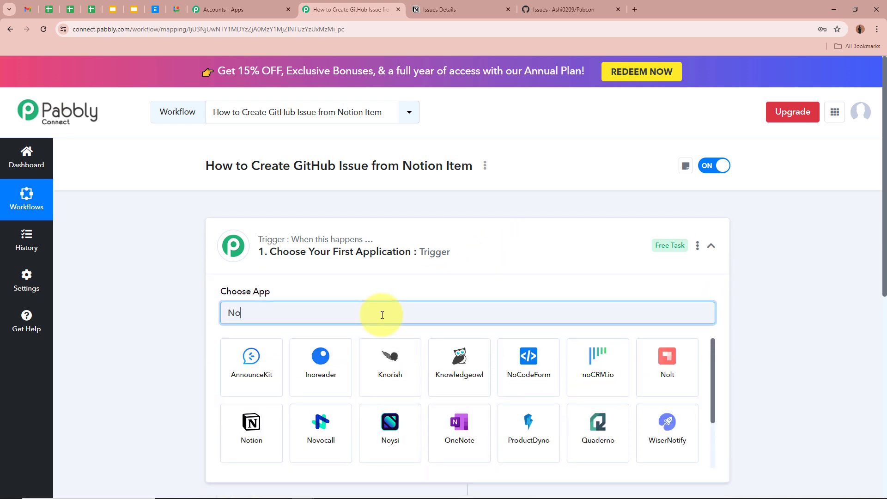
{"action": "left_click", "coordinate": [269, 365]}
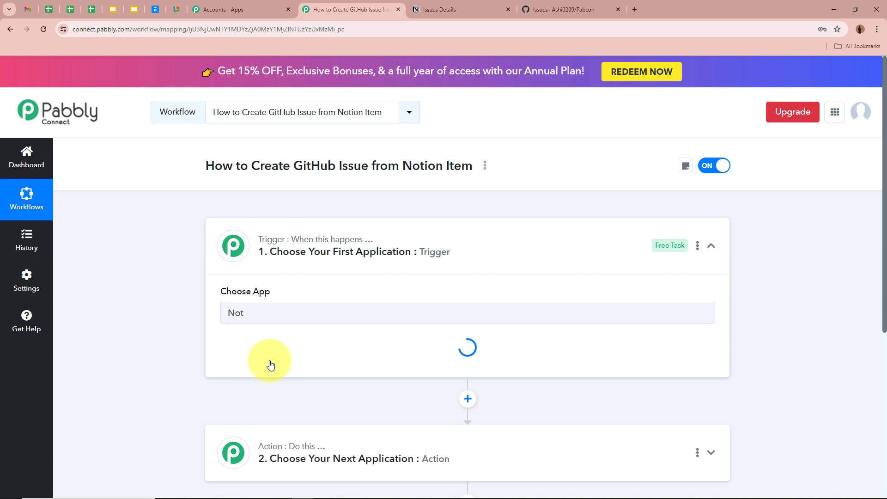
{"action": "left_click", "coordinate": [443, 11]}
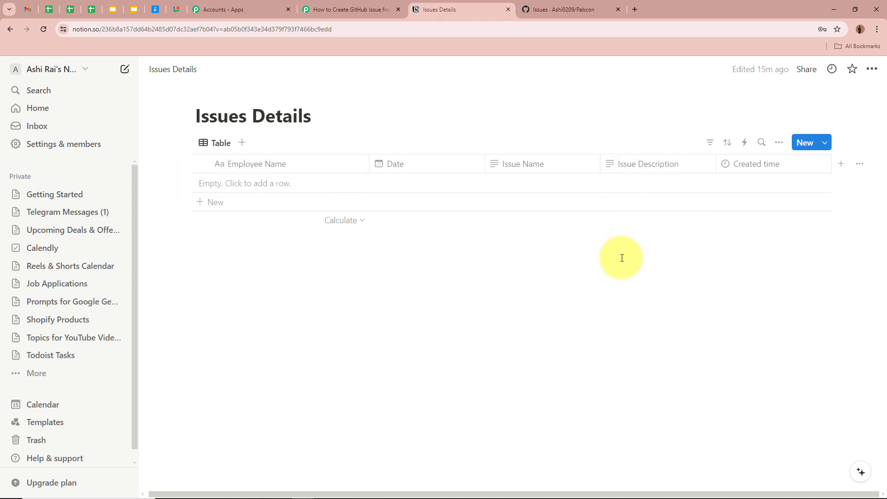
Set the Notion trigger event to New Database Item and begin connecting the Notion account.
{"action": "left_click", "coordinate": [344, 7]}
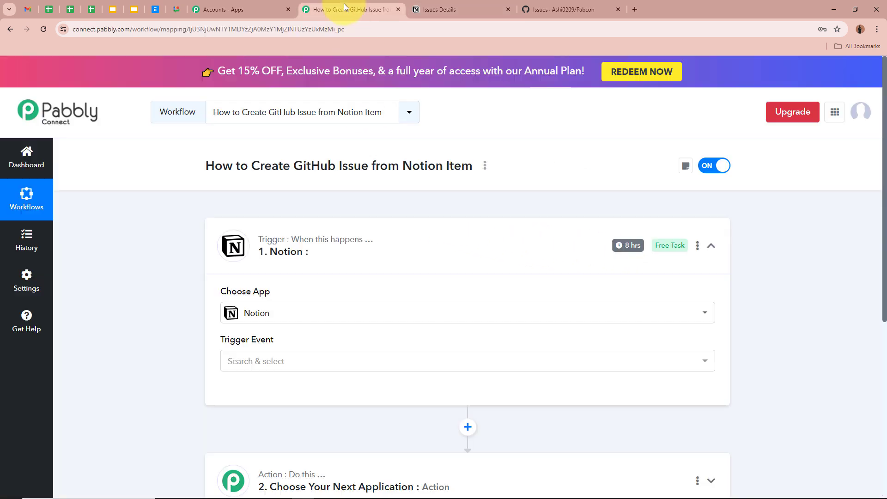
{"action": "scroll", "coordinate": [173, 213], "scroll_direction": "down", "scroll_amount": 1}
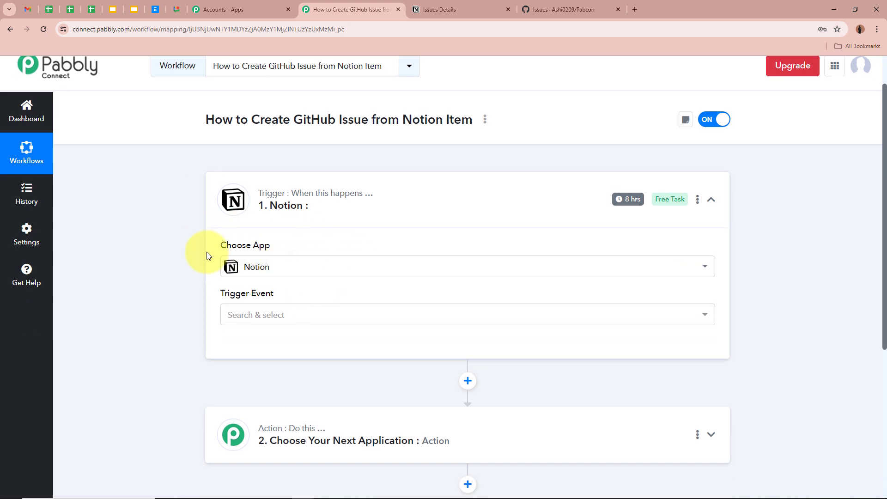
{"action": "left_click", "coordinate": [277, 313]}
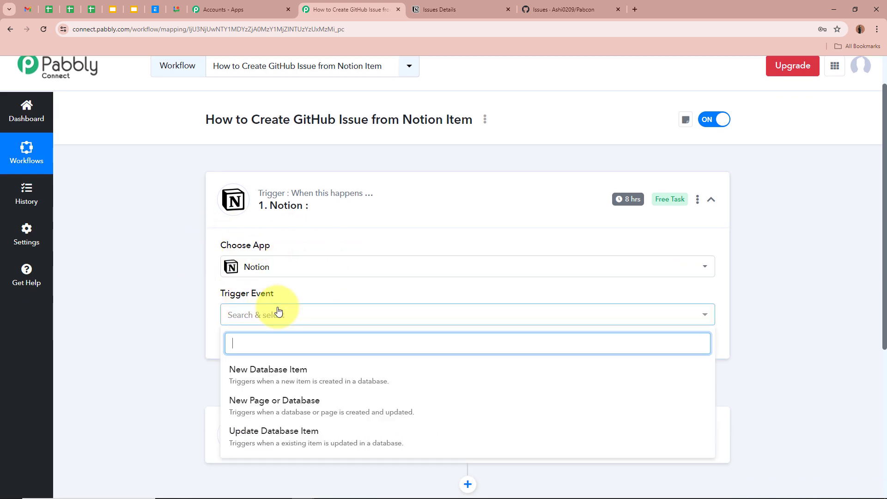
{"action": "left_click", "coordinate": [278, 375]}
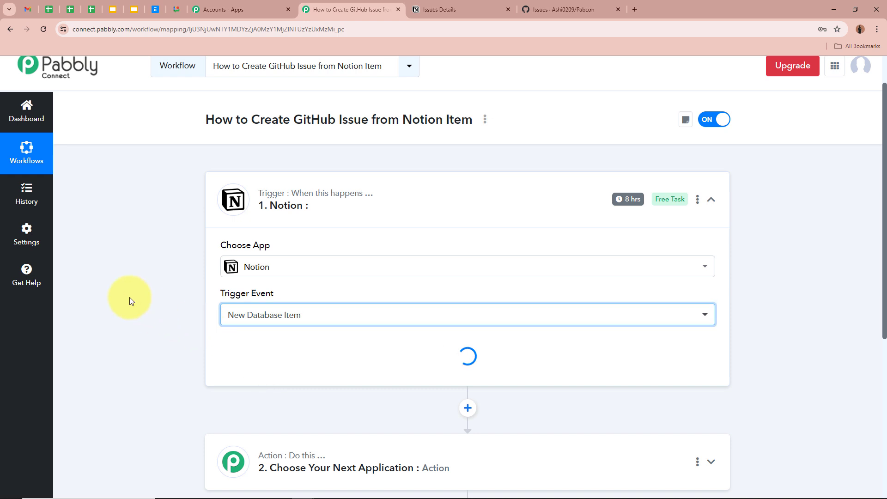
{"action": "left_click", "coordinate": [442, 17]}
{"action": "left_click", "coordinate": [351, 4]}
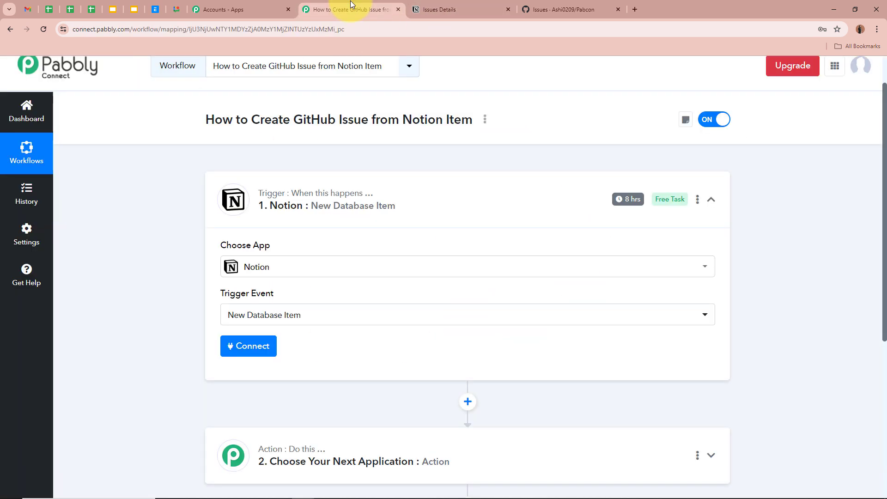
{"action": "scroll", "coordinate": [157, 276], "scroll_direction": "down", "scroll_amount": 2}
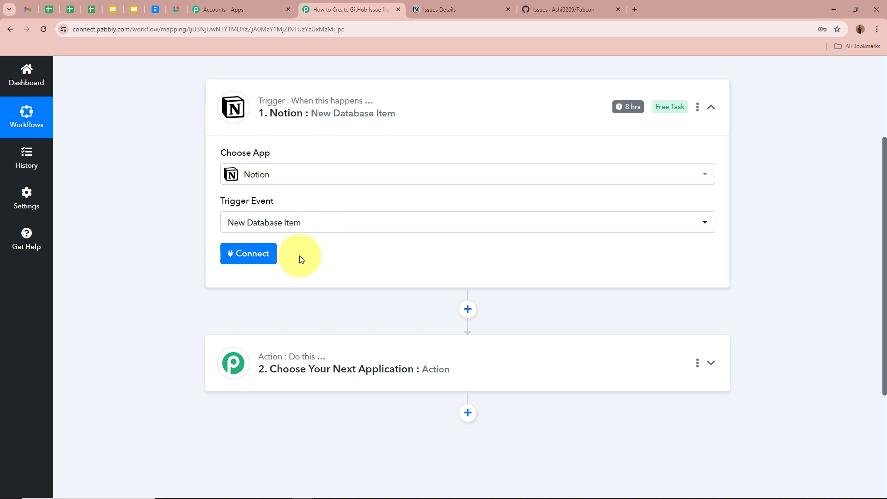
{"action": "left_click", "coordinate": [243, 253]}
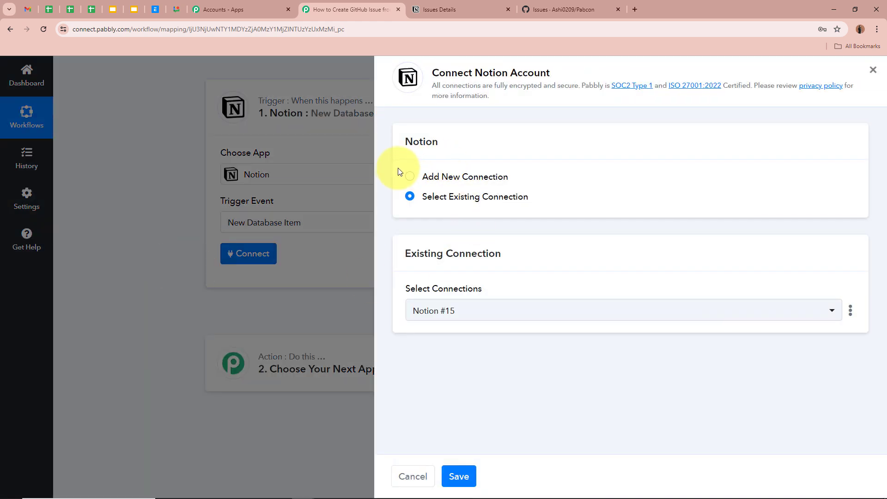
Authorize a new Notion connection with access to every page in the workspace.
{"action": "left_click", "coordinate": [411, 180]}
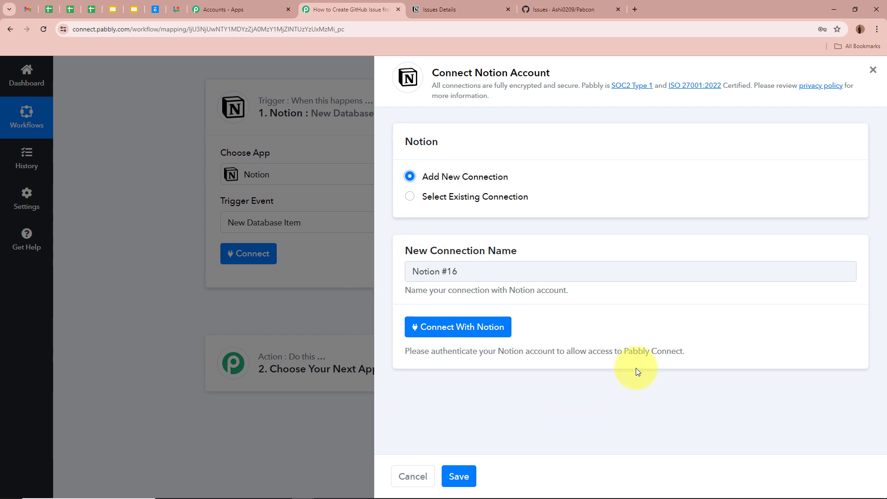
{"action": "left_click", "coordinate": [456, 327]}
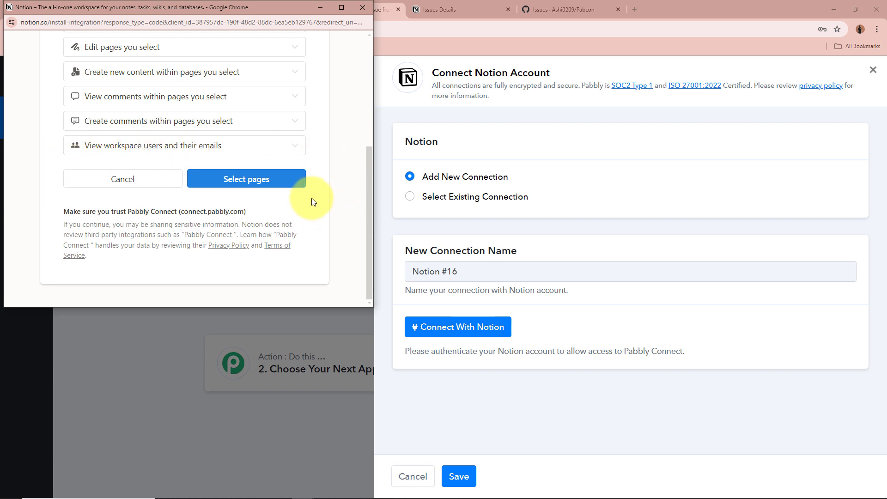
{"action": "left_click", "coordinate": [286, 186]}
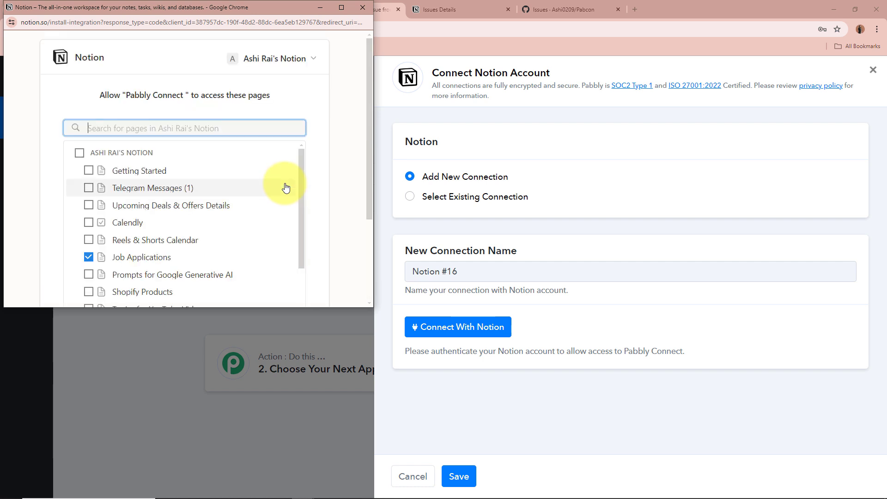
{"action": "left_click", "coordinate": [79, 154]}
{"action": "scroll", "coordinate": [301, 205], "scroll_direction": "down", "scroll_amount": 5}
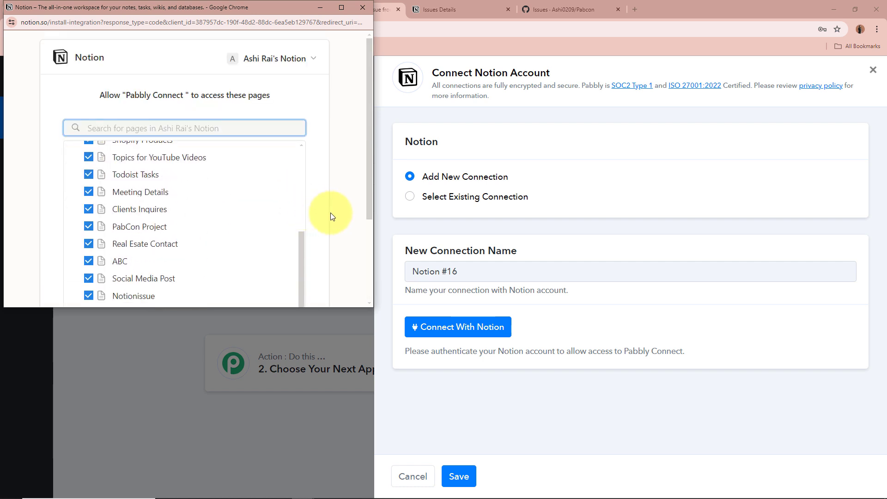
{"action": "scroll", "coordinate": [331, 217], "scroll_direction": "down", "scroll_amount": 3}
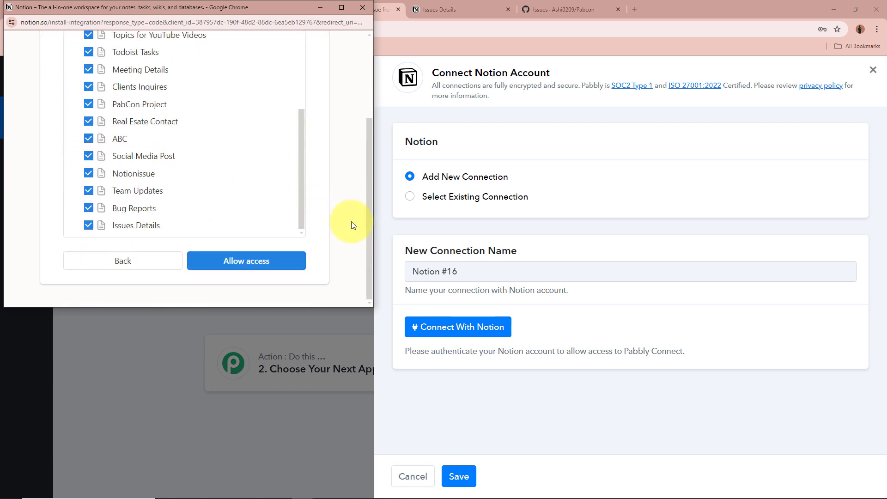
{"action": "left_click", "coordinate": [280, 262]}
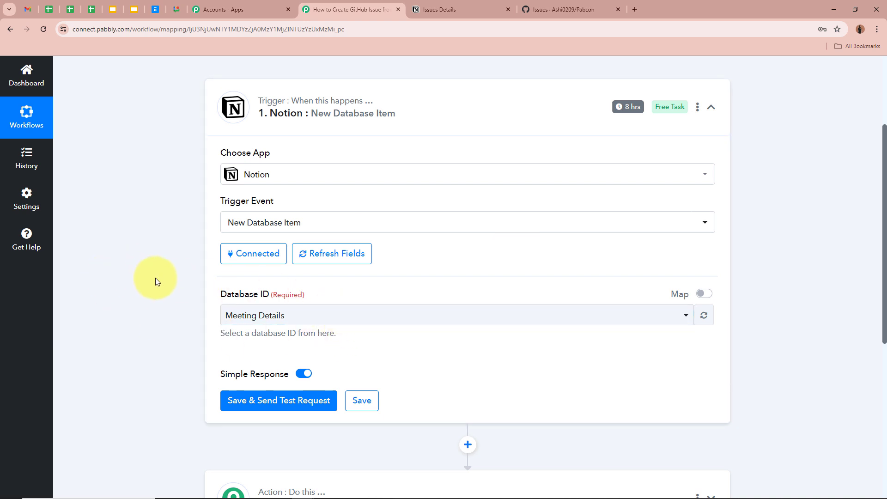
Pick Issues Details as the trigger's Database ID, checking the table in Notion.
{"action": "scroll", "coordinate": [155, 278], "scroll_direction": "down", "scroll_amount": 1}
{"action": "left_click", "coordinate": [444, 9]}
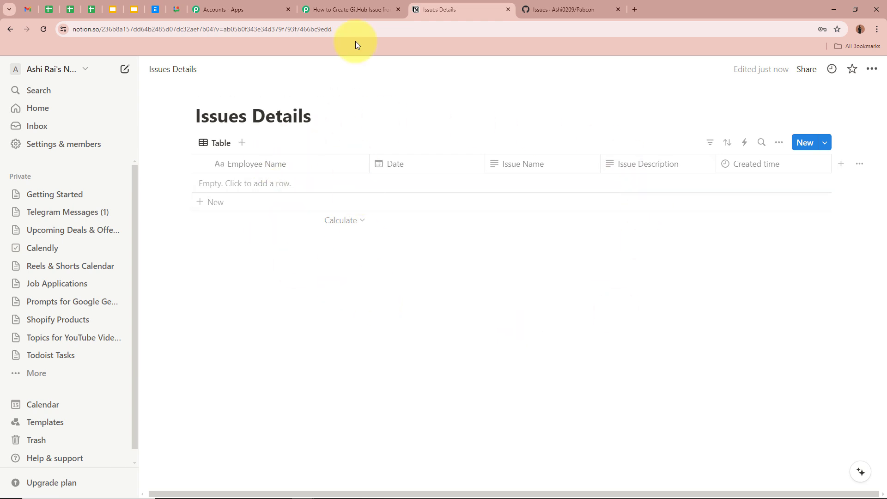
{"action": "left_click", "coordinate": [352, 10]}
{"action": "left_click", "coordinate": [250, 278]}
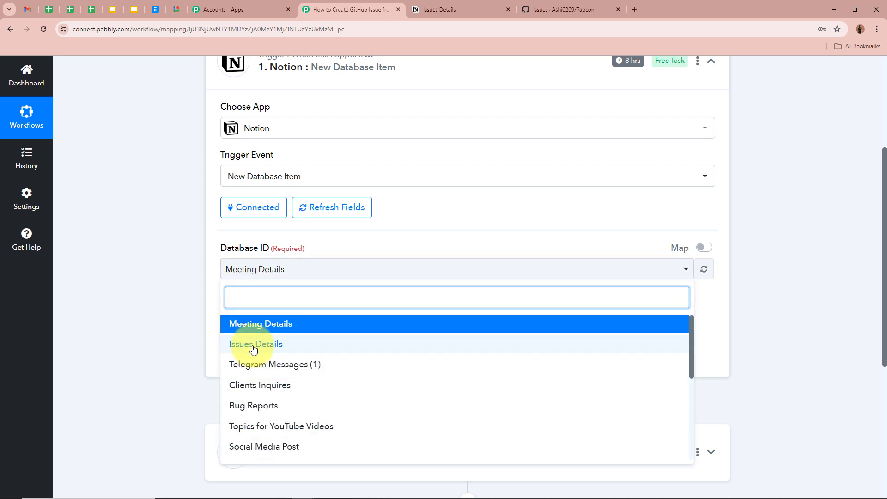
{"action": "left_click", "coordinate": [233, 344]}
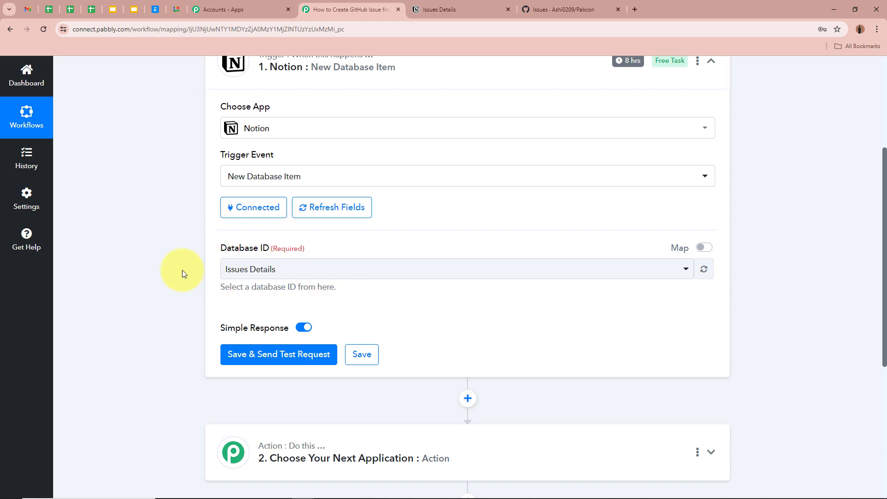
{"action": "scroll", "coordinate": [183, 269], "scroll_direction": "down", "scroll_amount": 2}
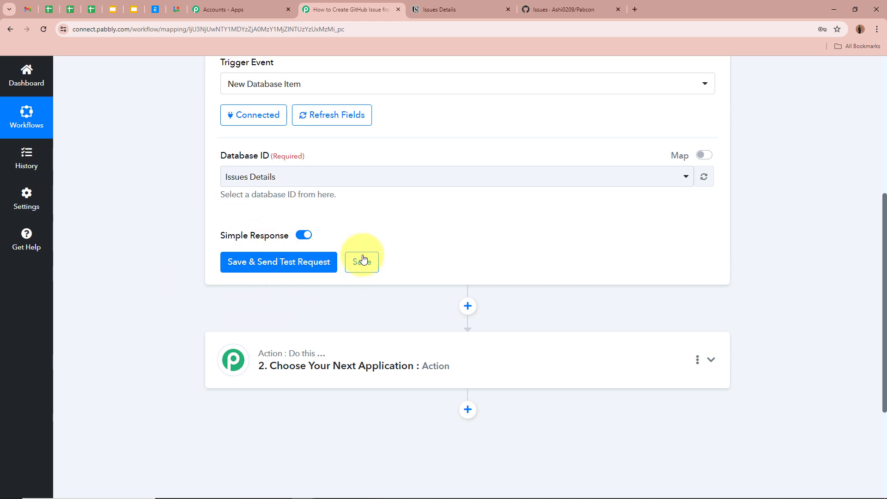
{"action": "left_click", "coordinate": [465, 6]}
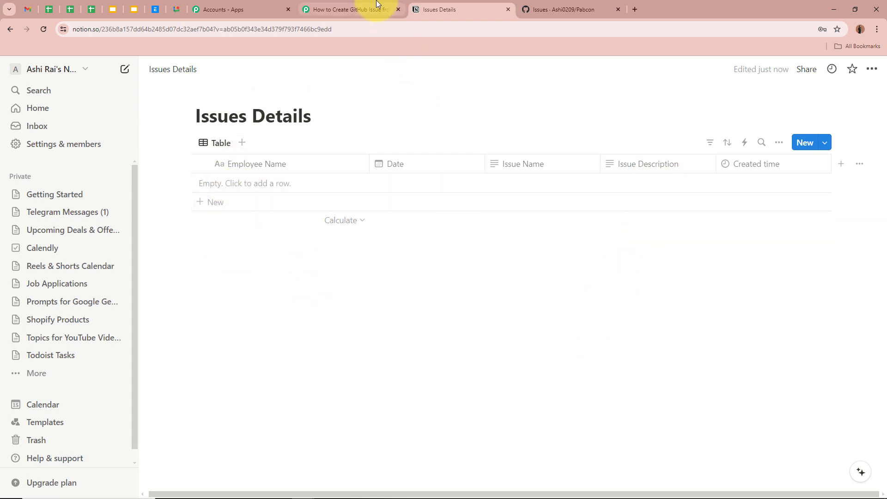
{"action": "left_click", "coordinate": [351, 9]}
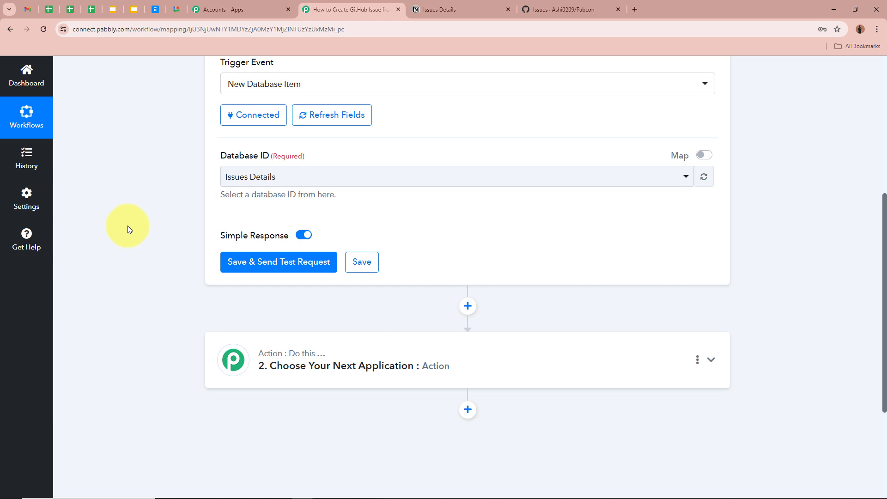
{"action": "left_click", "coordinate": [463, 9]}
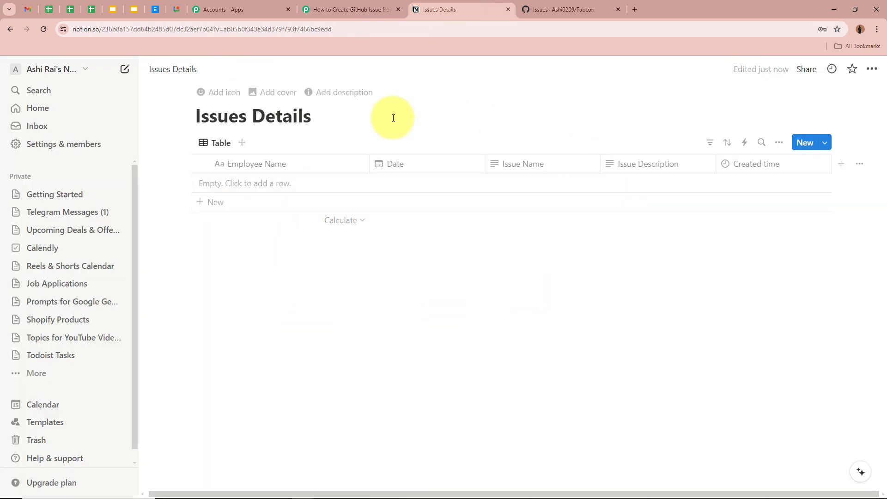
{"action": "left_click", "coordinate": [391, 9]}
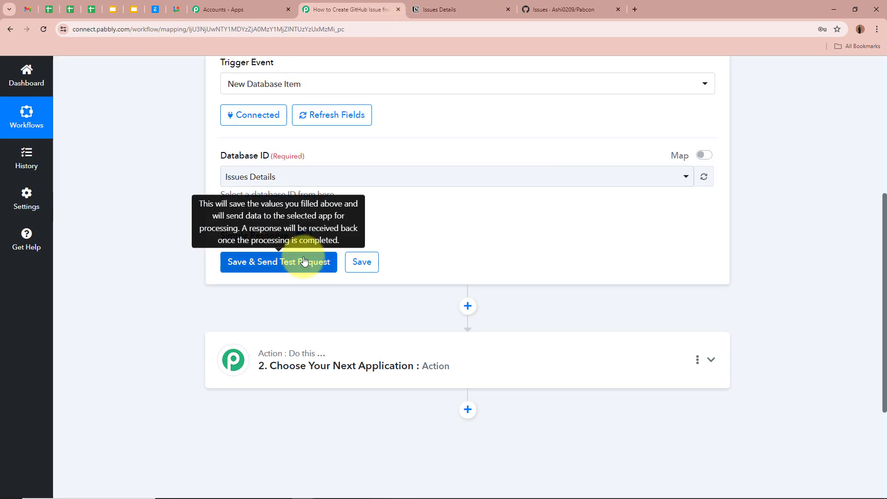
Add an Issues Details row with employee 'Test User' and date July 15, 2024.
{"action": "left_click", "coordinate": [462, 9]}
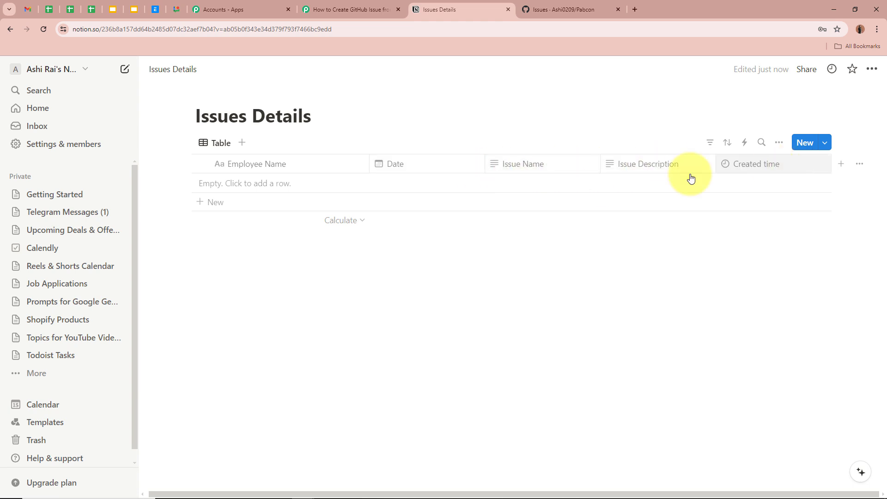
{"action": "left_click", "coordinate": [211, 204]}
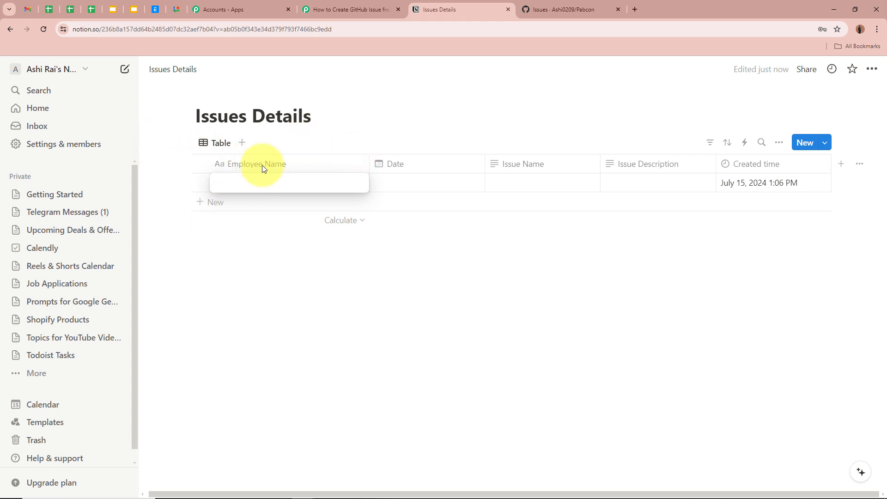
{"action": "type", "text": "Test User"}
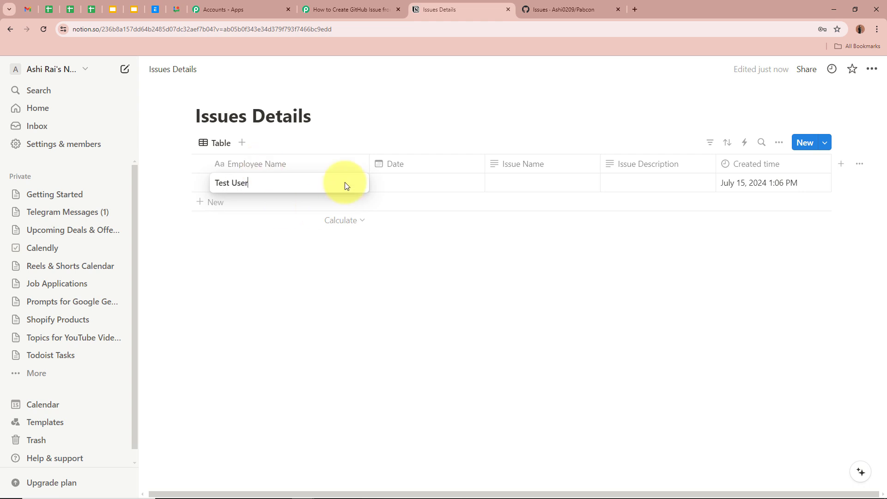
{"action": "left_click", "coordinate": [439, 183]}
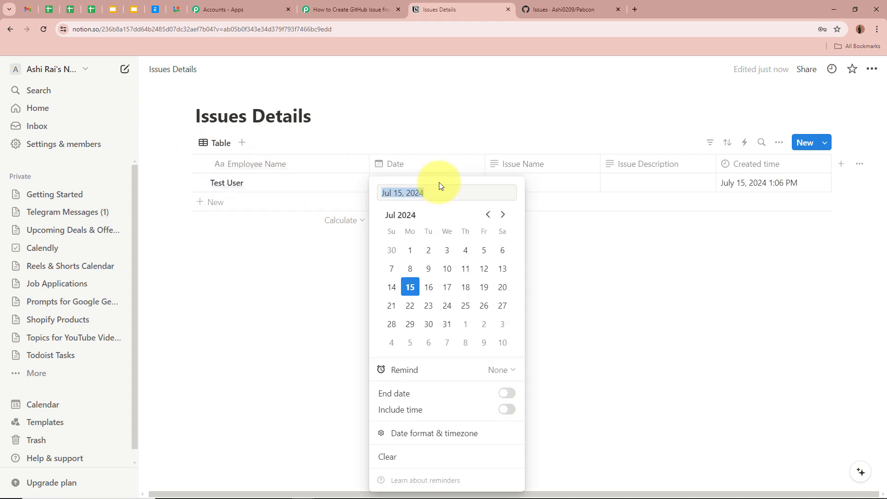
{"action": "left_click", "coordinate": [410, 290]}
{"action": "left_click", "coordinate": [275, 310]}
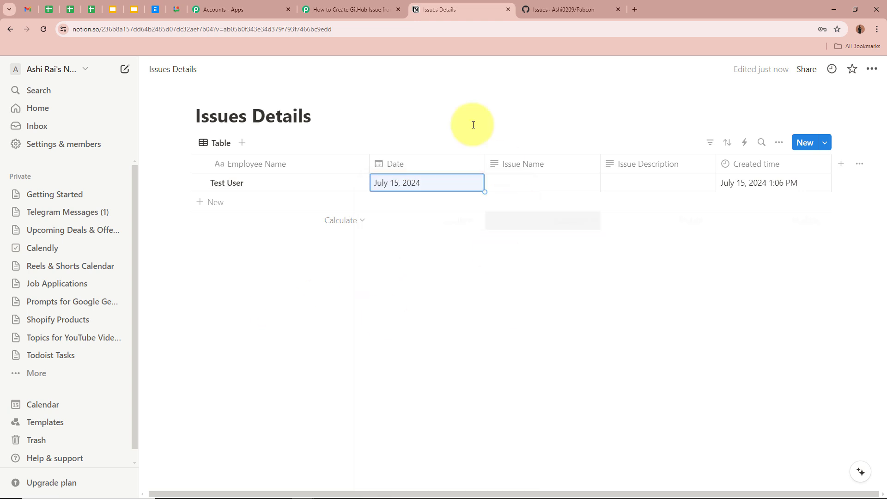
Fill in the issue name 'Data Sync Inconsistencies' and its description.
{"action": "left_click", "coordinate": [565, 184]}
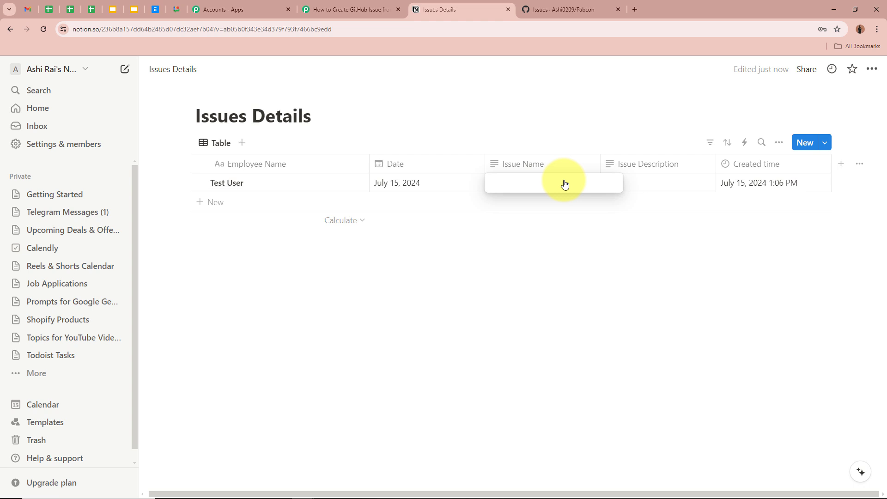
{"action": "type", "text": "Data Sync Inconsistencies"}
{"action": "key", "text": "Return"}
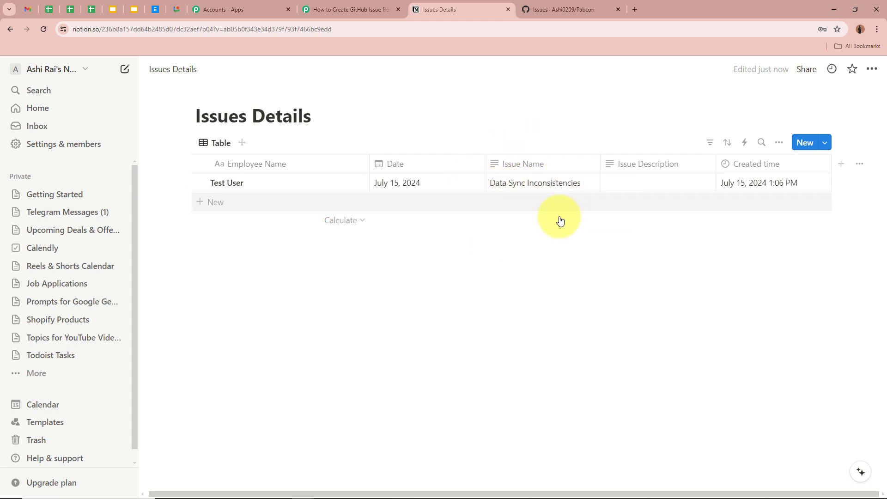
{"action": "left_click", "coordinate": [634, 187]}
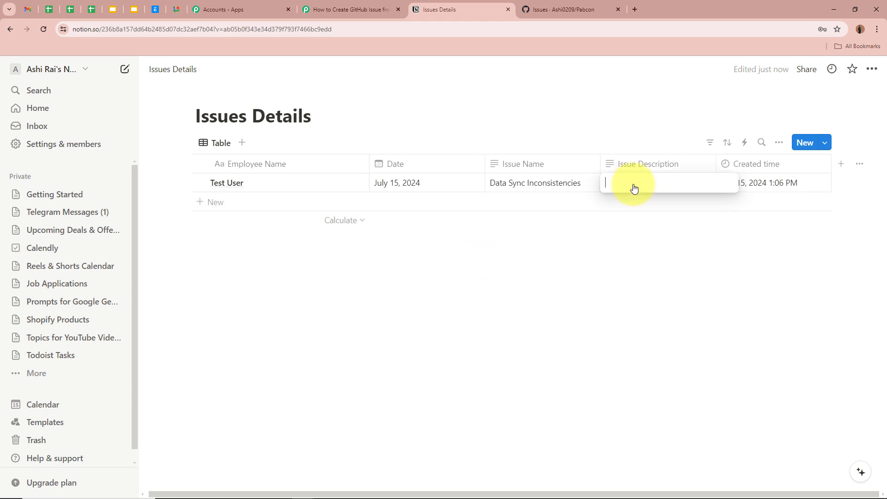
{"action": "type", "text": "Data entered on mobile devices does not sync properly with the web version."}
{"action": "key", "text": "Escape"}
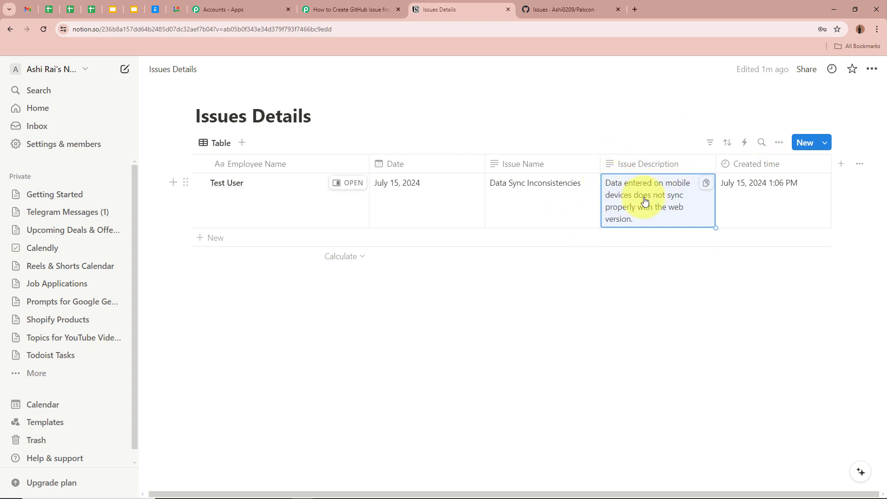
{"action": "left_click", "coordinate": [642, 275]}
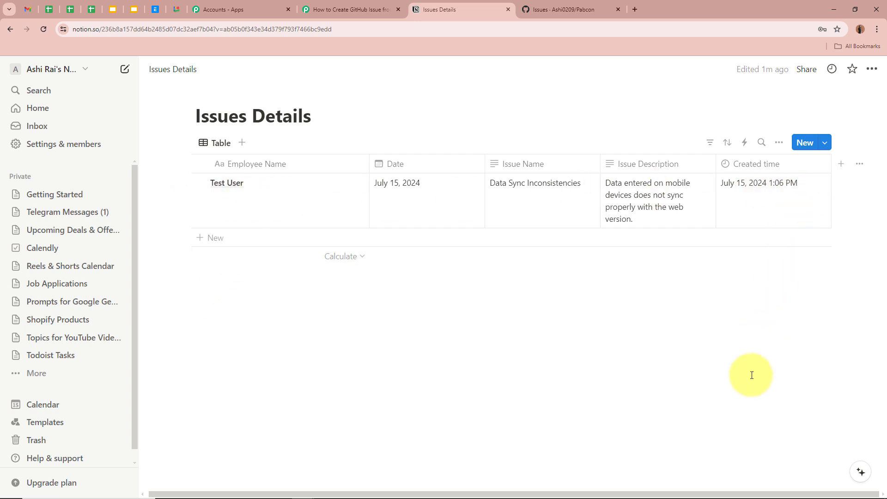
{"action": "left_click", "coordinate": [366, 2]}
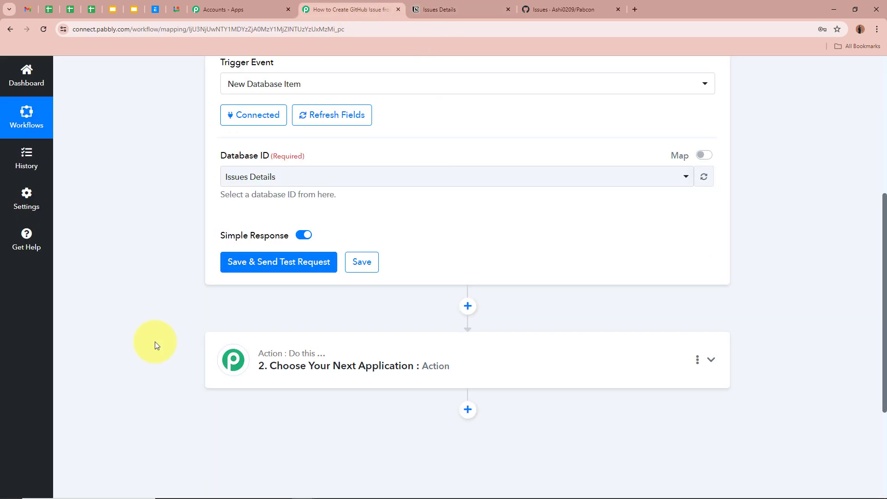
{"action": "left_click", "coordinate": [279, 260]}
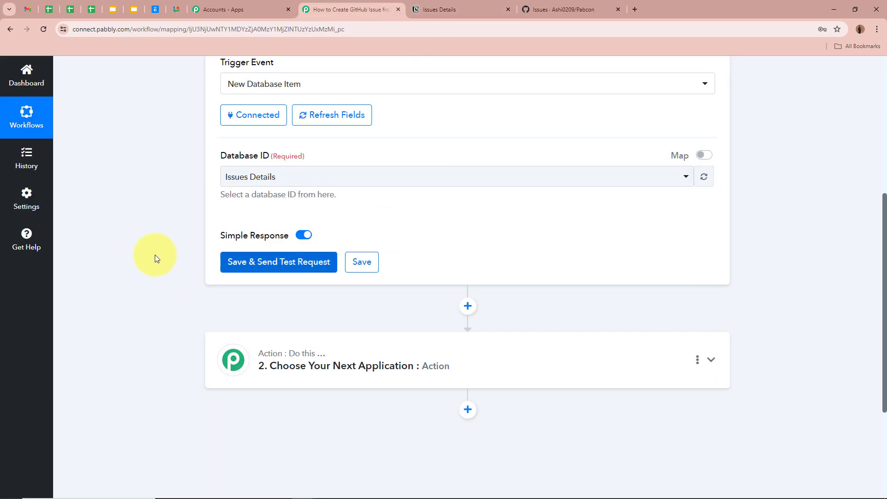
{"action": "scroll", "coordinate": [155, 255], "scroll_direction": "down", "scroll_amount": 3}
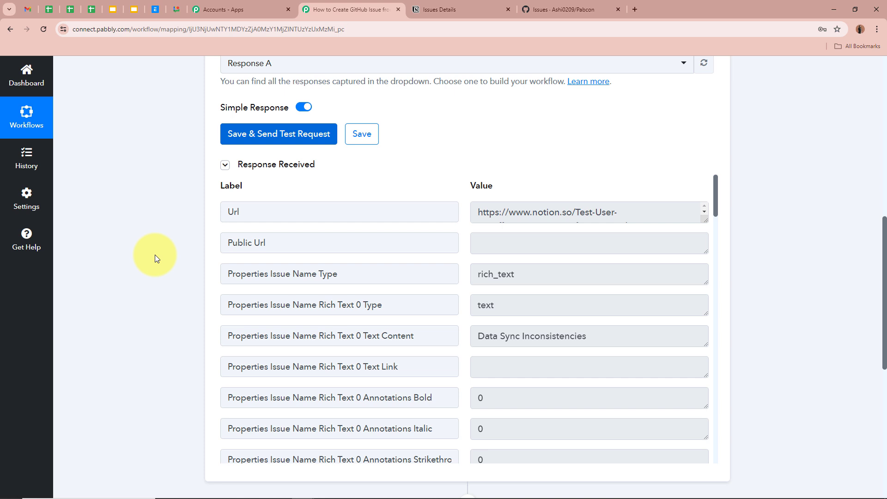
{"action": "scroll", "coordinate": [142, 263], "scroll_direction": "down", "scroll_amount": 1}
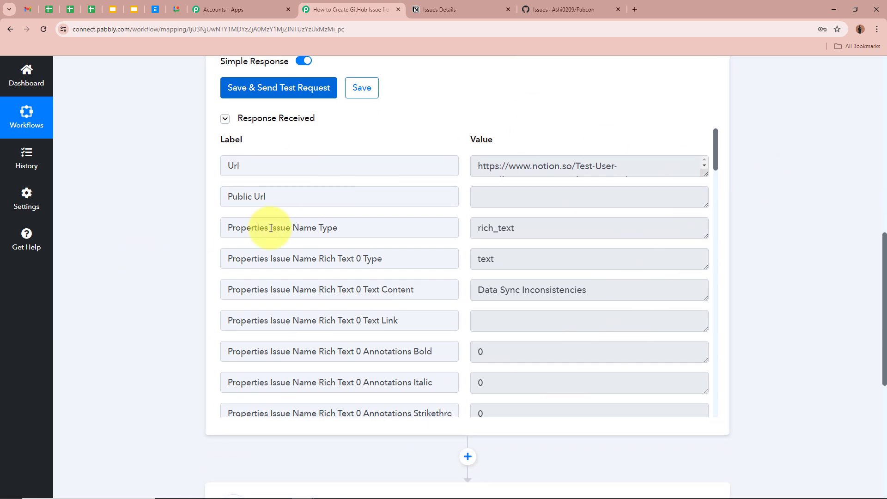
{"action": "left_click", "coordinate": [461, 3]}
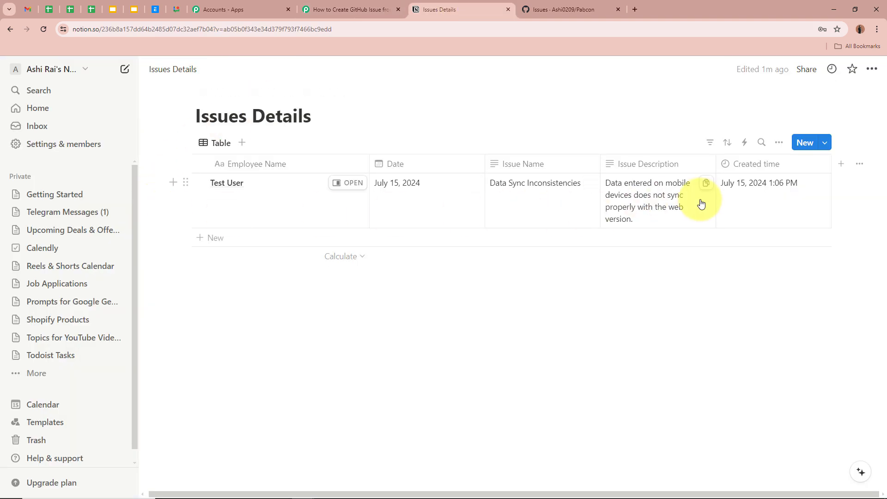
{"action": "left_click", "coordinate": [360, 6]}
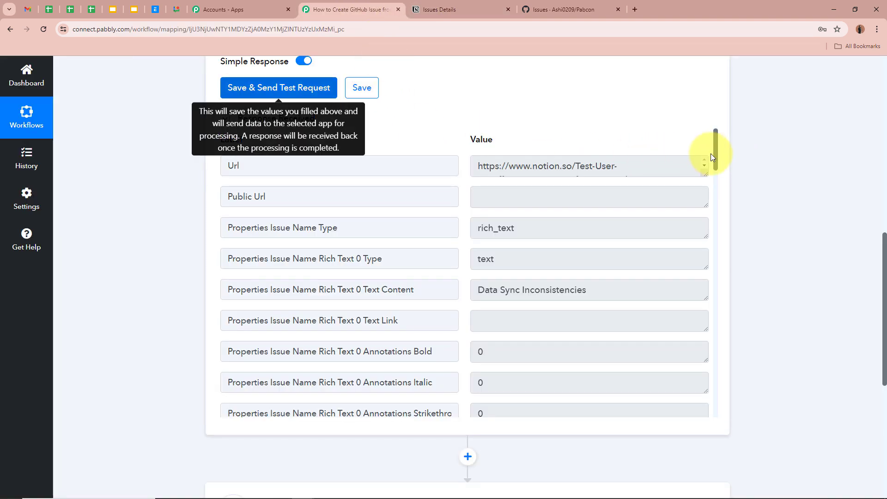
{"action": "left_click_drag", "start_coordinate": [716, 153], "coordinate": [716, 176]}
{"action": "left_click", "coordinate": [585, 234]}
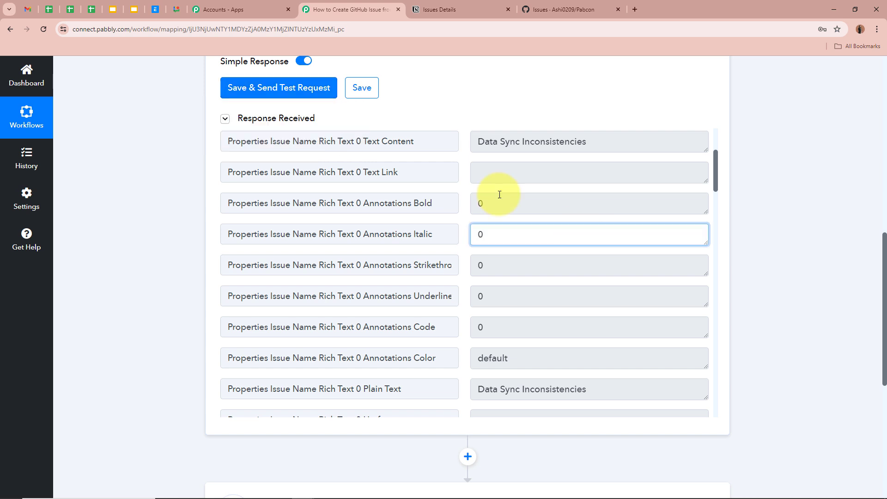
{"action": "left_click_drag", "start_coordinate": [281, 142], "coordinate": [424, 142]}
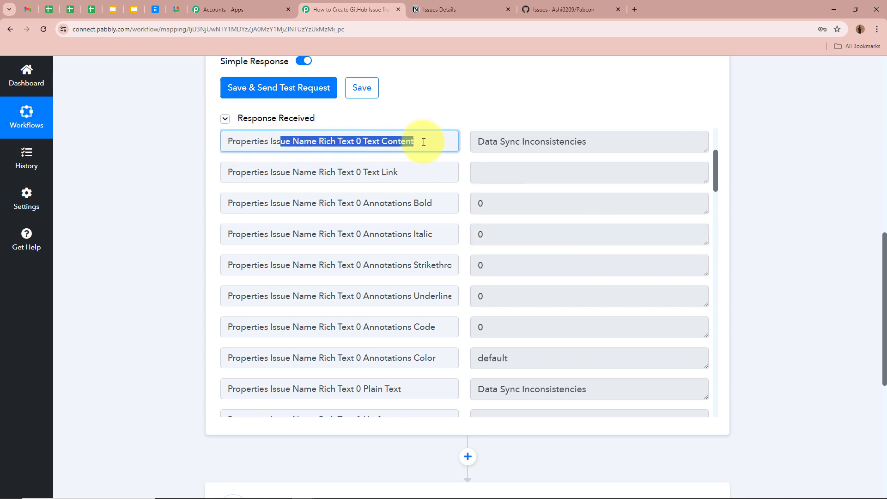
{"action": "left_click_drag", "start_coordinate": [484, 141], "coordinate": [594, 142]}
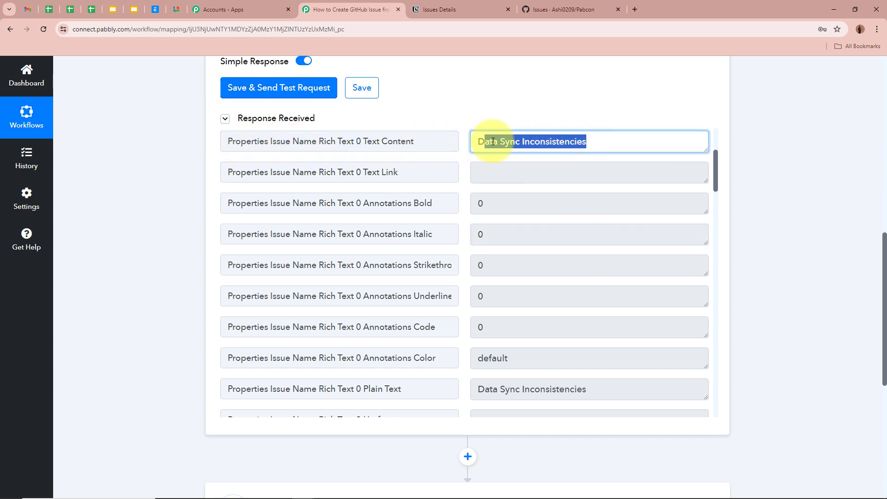
{"action": "left_click", "coordinate": [574, 142]}
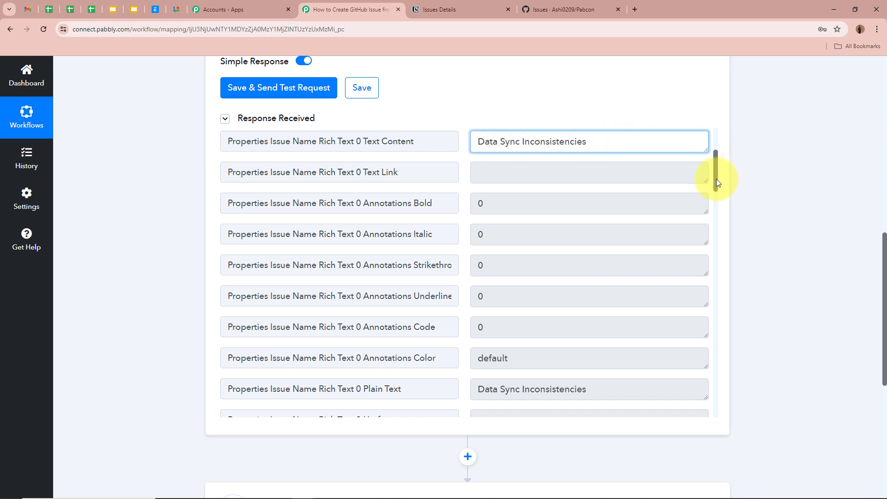
{"action": "left_click_drag", "start_coordinate": [718, 182], "coordinate": [715, 234]}
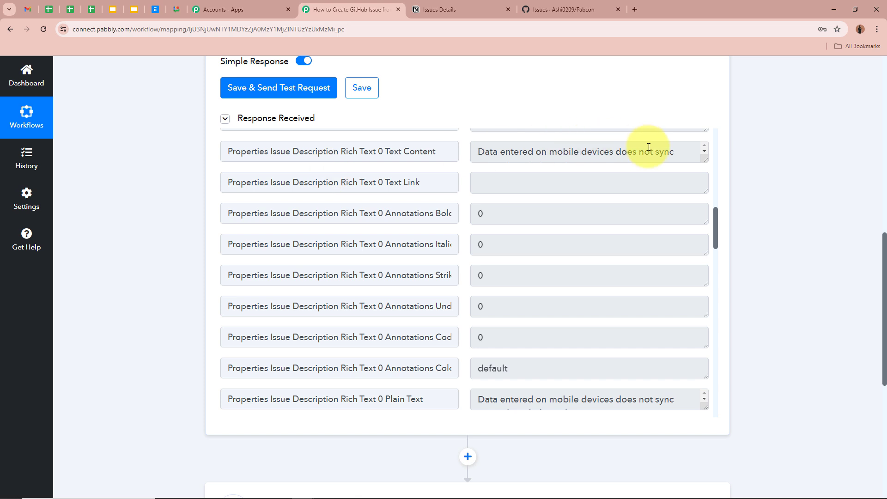
{"action": "left_click_drag", "start_coordinate": [702, 161], "coordinate": [698, 219]}
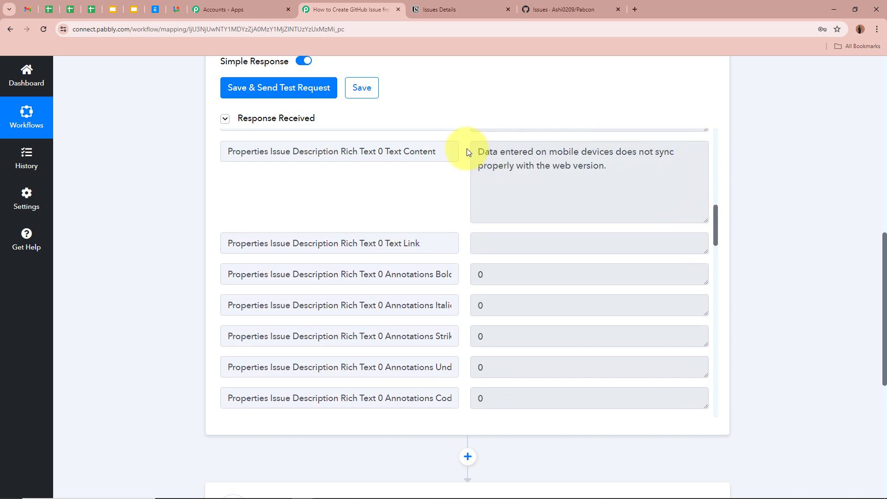
{"action": "left_click_drag", "start_coordinate": [476, 150], "coordinate": [634, 170]}
{"action": "left_click", "coordinate": [633, 183]}
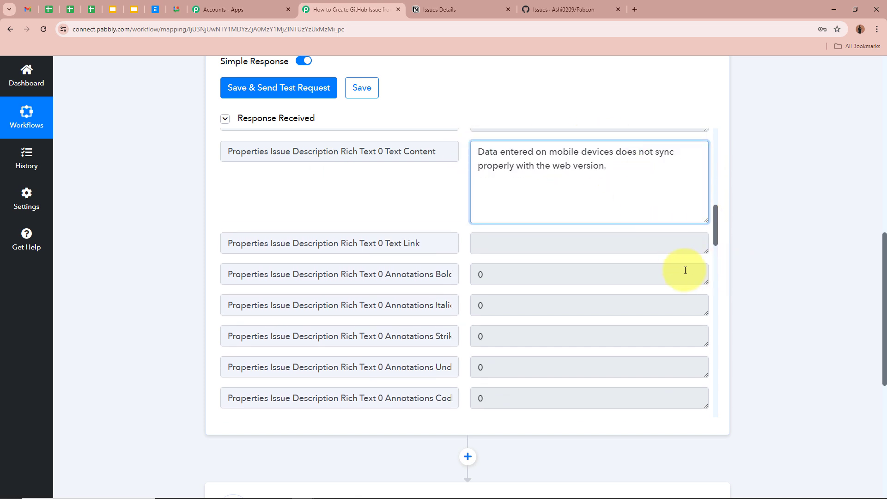
{"action": "scroll", "coordinate": [686, 270], "scroll_direction": "down", "scroll_amount": 5}
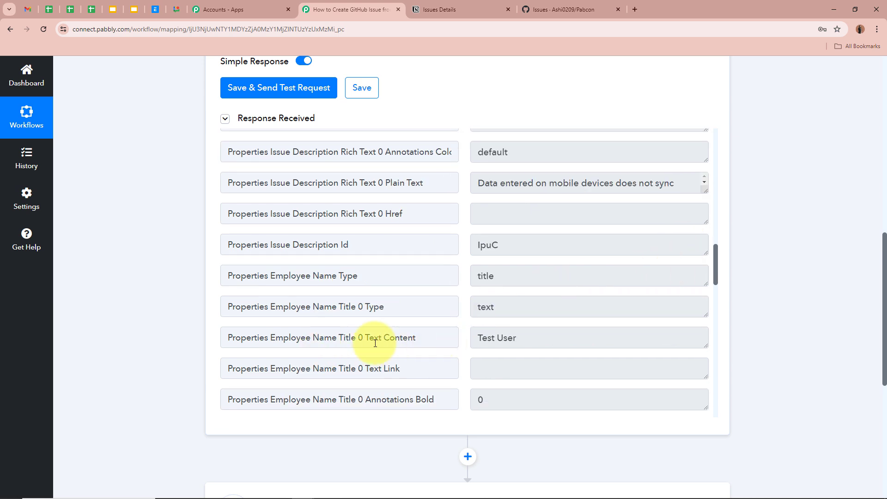
{"action": "left_click_drag", "start_coordinate": [527, 337], "coordinate": [438, 337]}
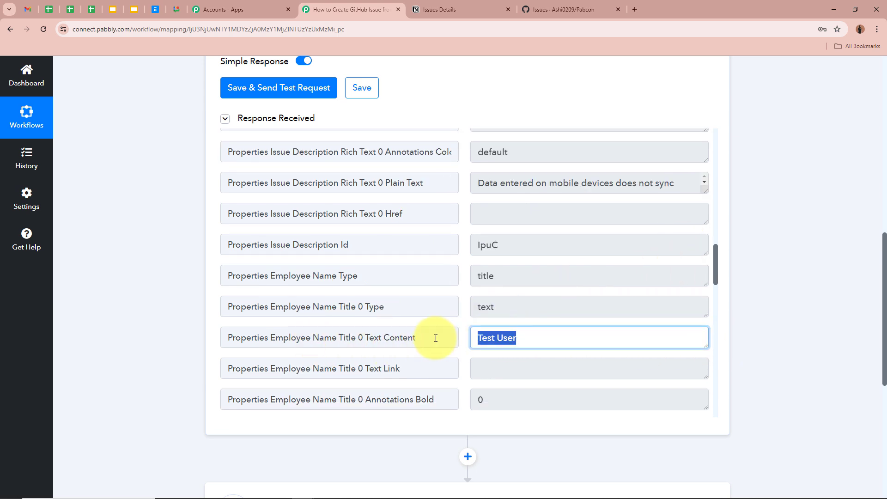
{"action": "left_click", "coordinate": [635, 339]}
{"action": "scroll", "coordinate": [636, 339], "scroll_direction": "down", "scroll_amount": 15}
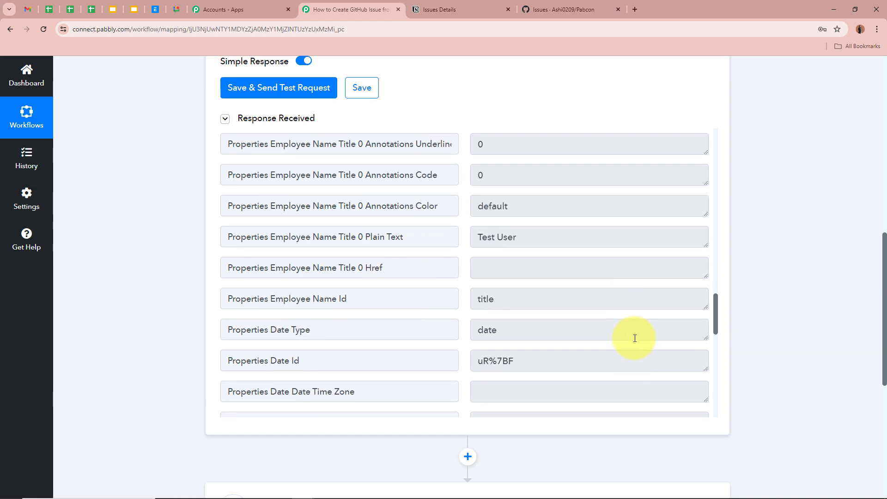
{"action": "scroll", "coordinate": [562, 309], "scroll_direction": "down", "scroll_amount": 5}
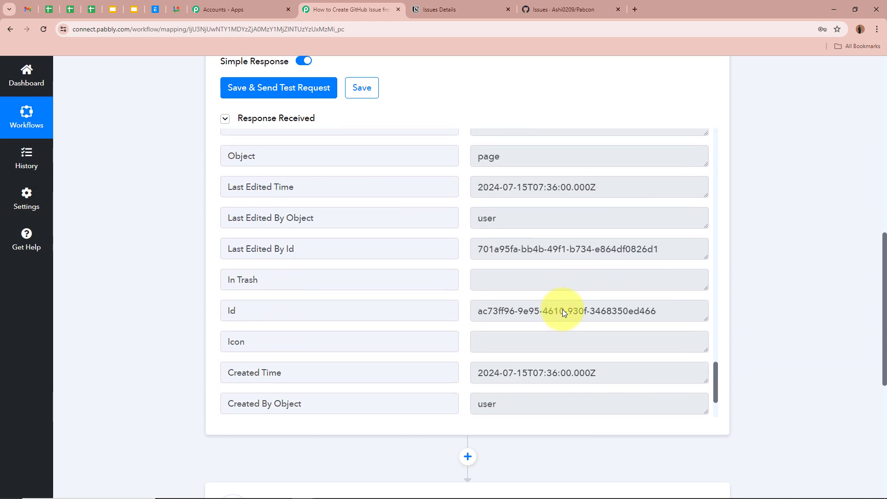
{"action": "scroll", "coordinate": [562, 309], "scroll_direction": "up", "scroll_amount": 15}
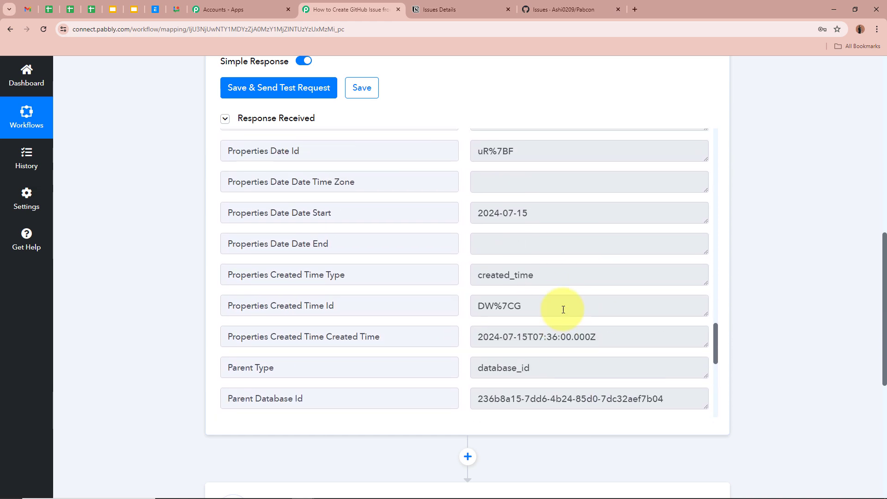
{"action": "scroll", "coordinate": [563, 309], "scroll_direction": "up", "scroll_amount": 10}
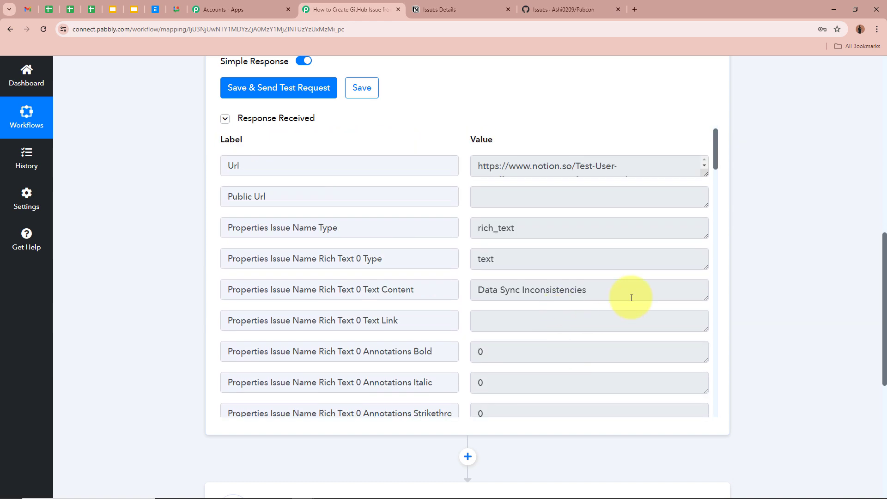
{"action": "scroll", "coordinate": [803, 256], "scroll_direction": "up", "scroll_amount": 12}
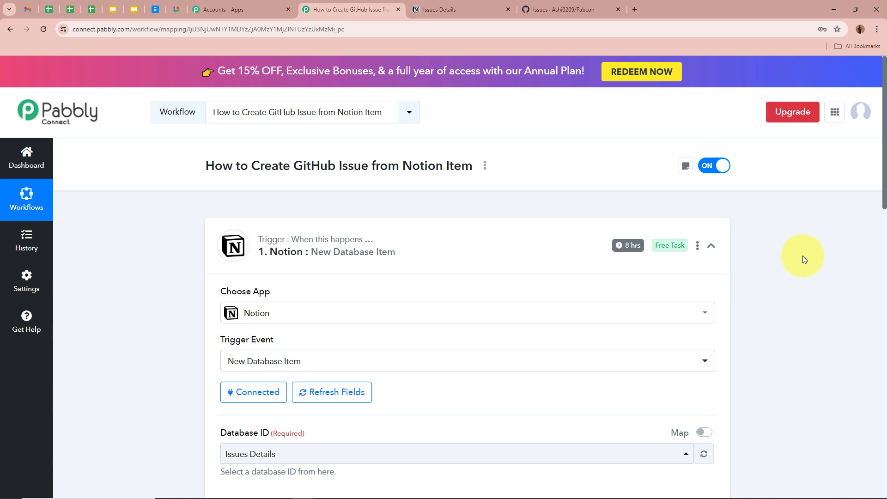
{"action": "left_click", "coordinate": [471, 9]}
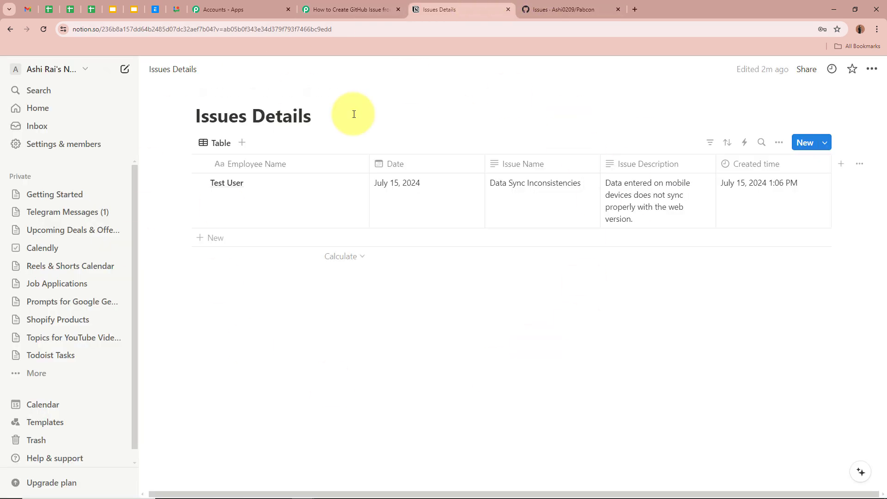
{"action": "left_click", "coordinate": [310, 8]}
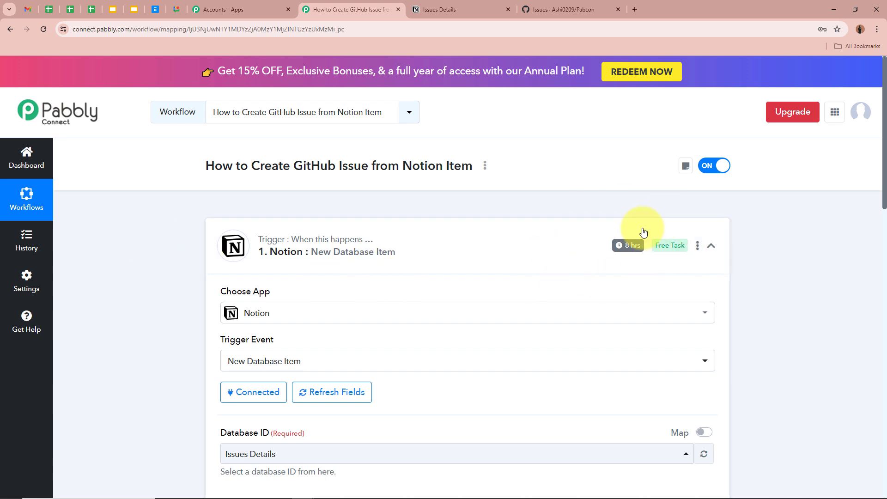
Keep the Notion trigger polling interval at every 8 hours and save it.
{"action": "left_click", "coordinate": [697, 247]}
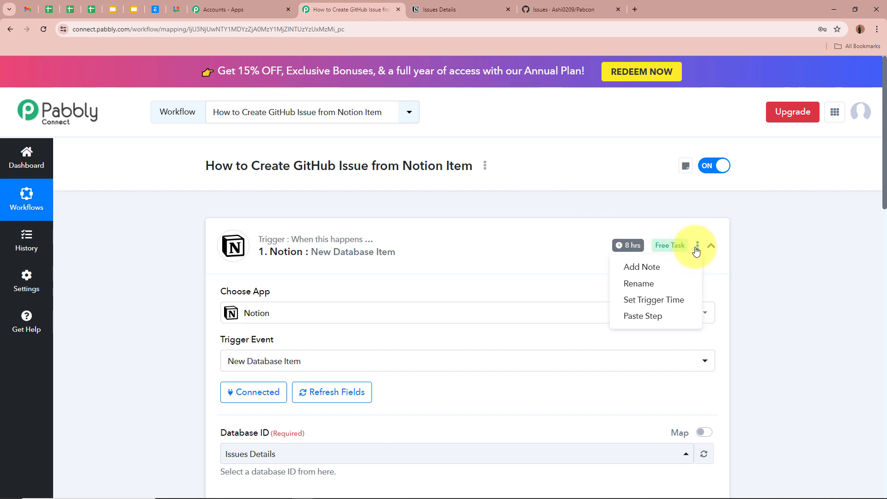
{"action": "left_click", "coordinate": [671, 303]}
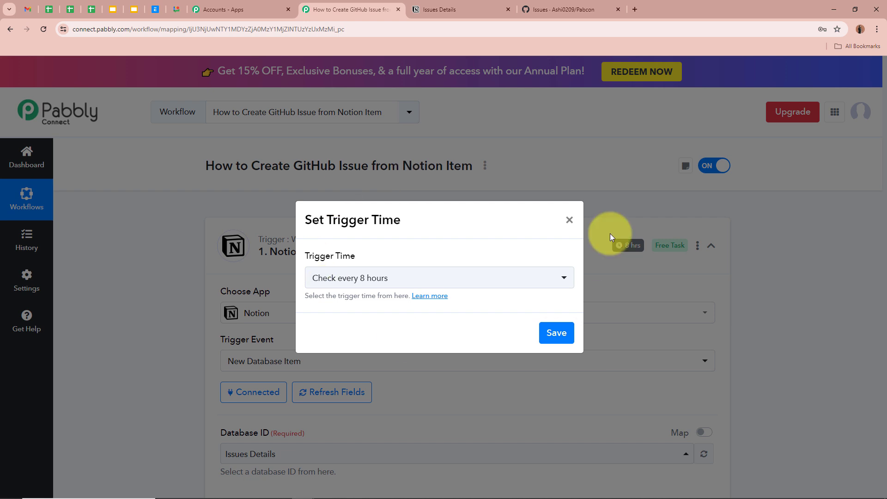
{"action": "left_click", "coordinate": [470, 277]}
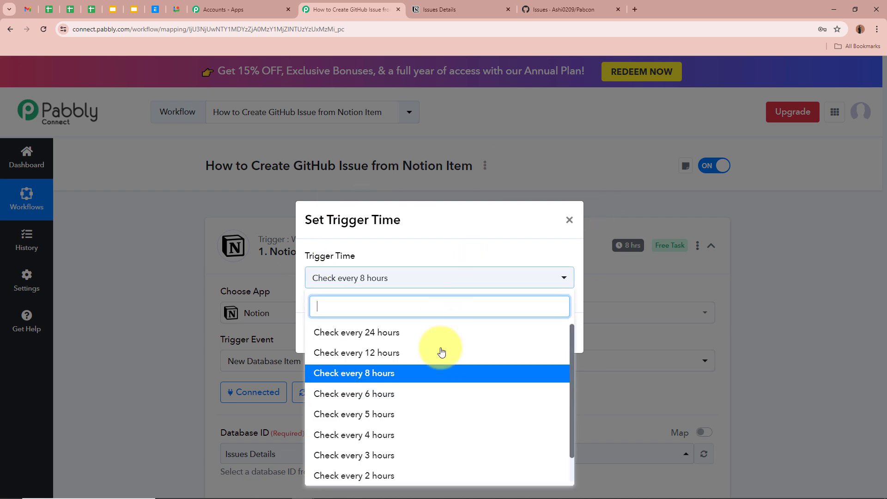
{"action": "scroll", "coordinate": [440, 353], "scroll_direction": "down", "scroll_amount": 1}
{"action": "scroll", "coordinate": [422, 478], "scroll_direction": "up", "scroll_amount": 1}
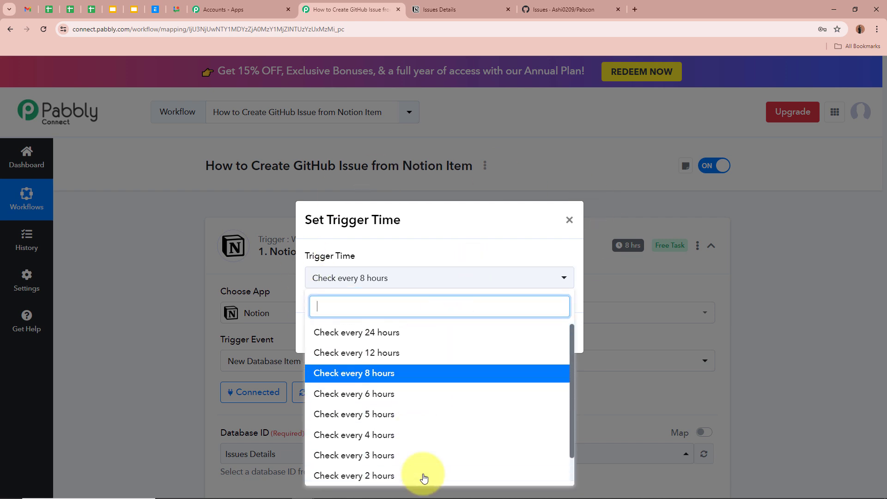
{"action": "scroll", "coordinate": [388, 415], "scroll_direction": "down", "scroll_amount": 1}
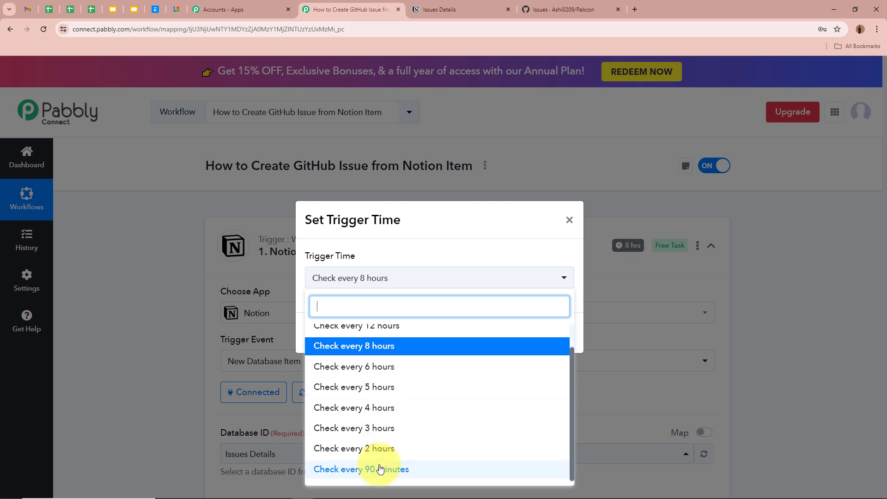
{"action": "scroll", "coordinate": [413, 476], "scroll_direction": "up", "scroll_amount": 1}
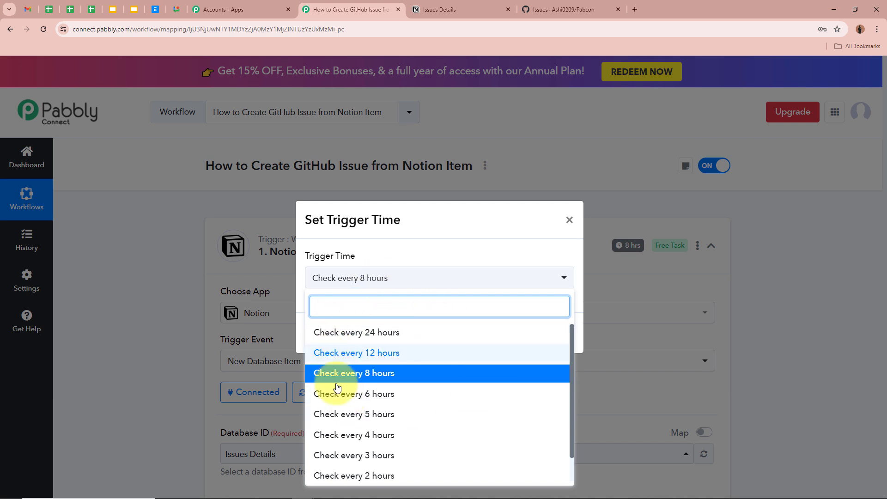
{"action": "scroll", "coordinate": [342, 416], "scroll_direction": "down", "scroll_amount": 1}
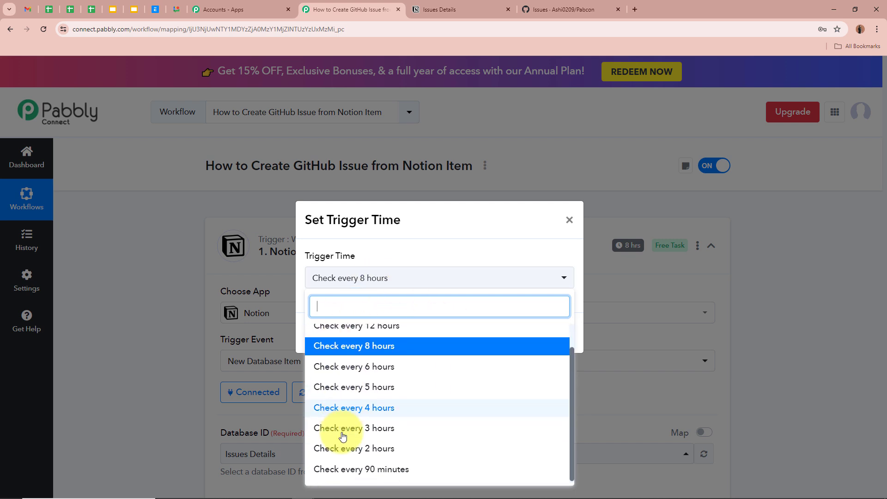
{"action": "left_click", "coordinate": [374, 348]}
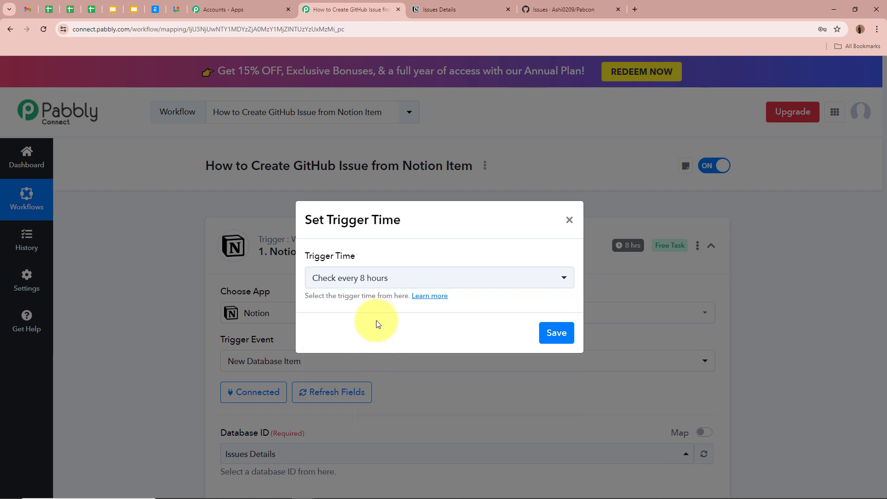
{"action": "left_click", "coordinate": [555, 332]}
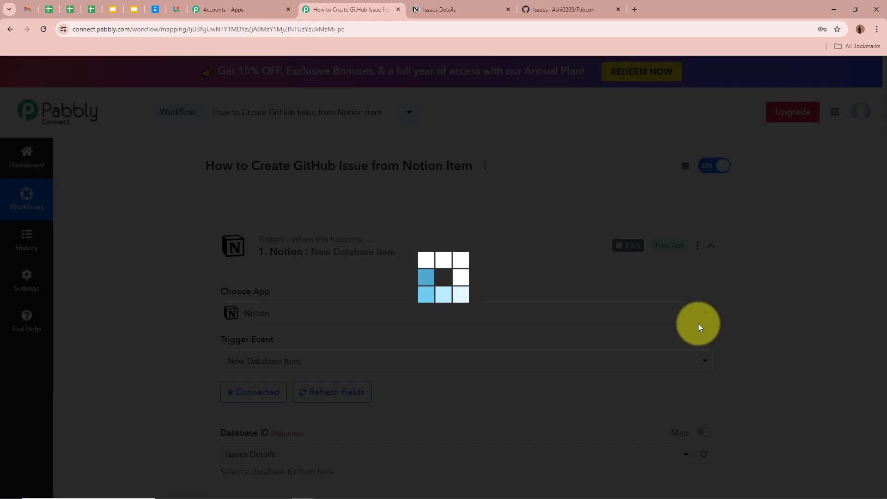
{"action": "left_click", "coordinate": [440, 327]}
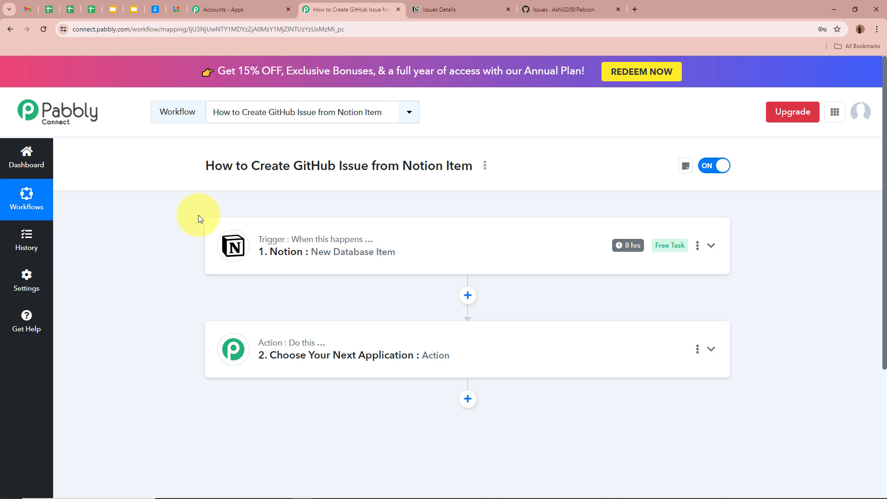
Make step 2 a GitHub action using the Create an Issue event.
{"action": "left_click", "coordinate": [614, 347]}
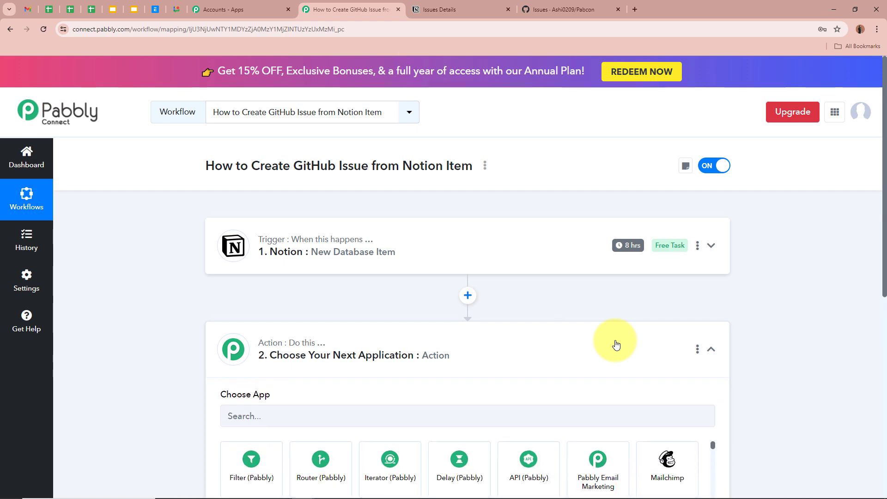
{"action": "left_click", "coordinate": [451, 252]}
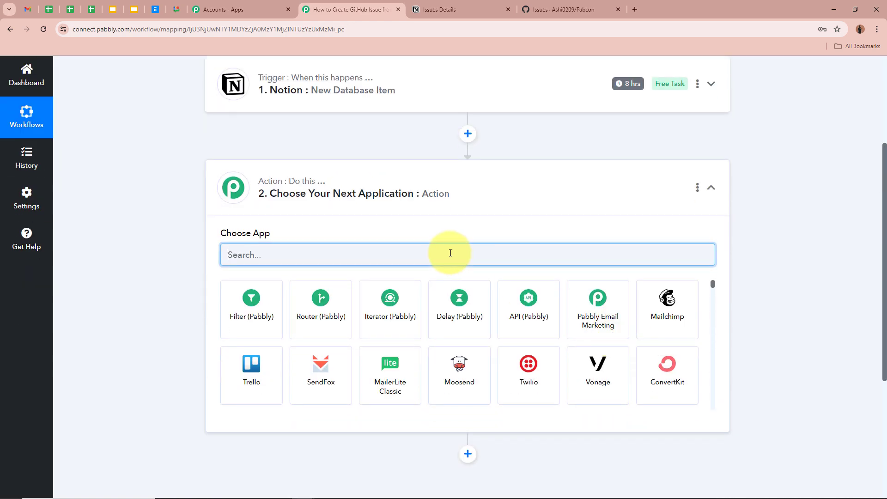
{"action": "type", "text": "Git"}
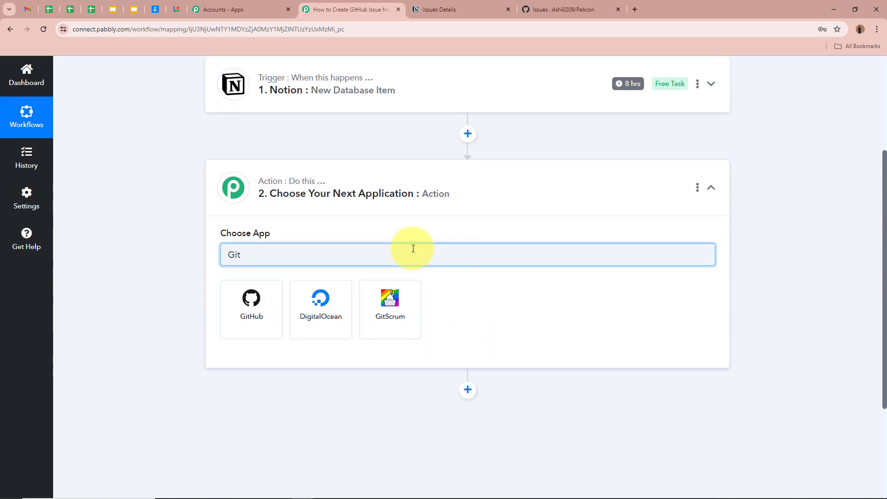
{"action": "left_click", "coordinate": [253, 305]}
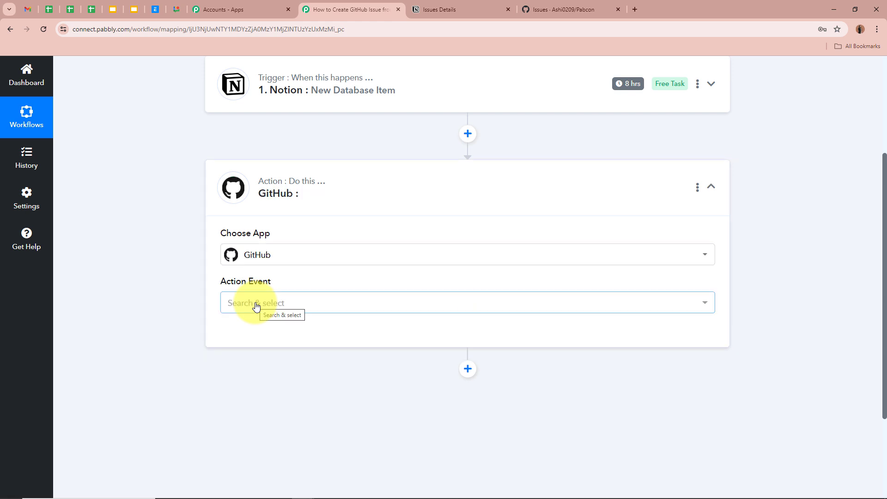
{"action": "left_click", "coordinate": [256, 307]}
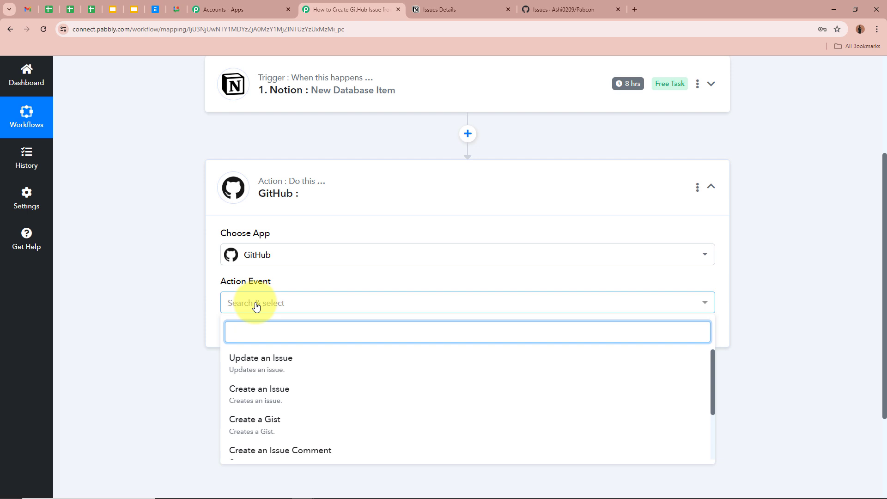
{"action": "left_click", "coordinate": [259, 389]}
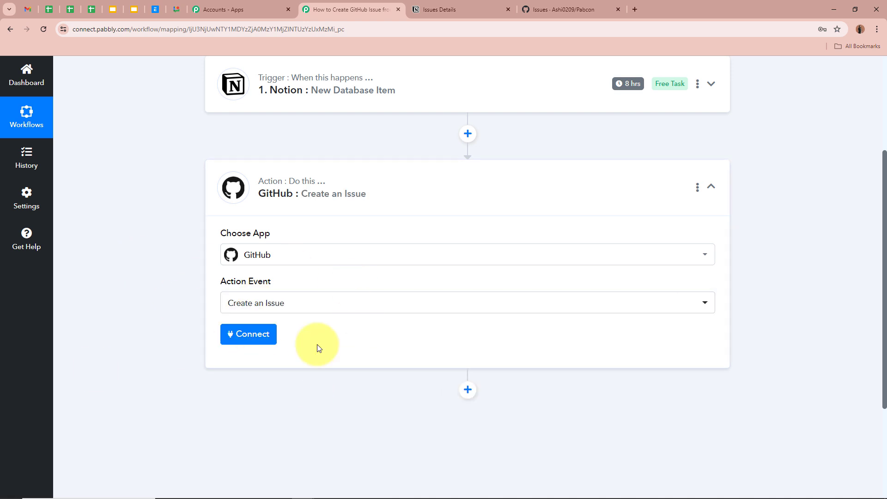
Add a new GitHub connection to the GitHub action and authorize Pabbly on GitHub.
{"action": "scroll", "coordinate": [173, 266], "scroll_direction": "up", "scroll_amount": 3}
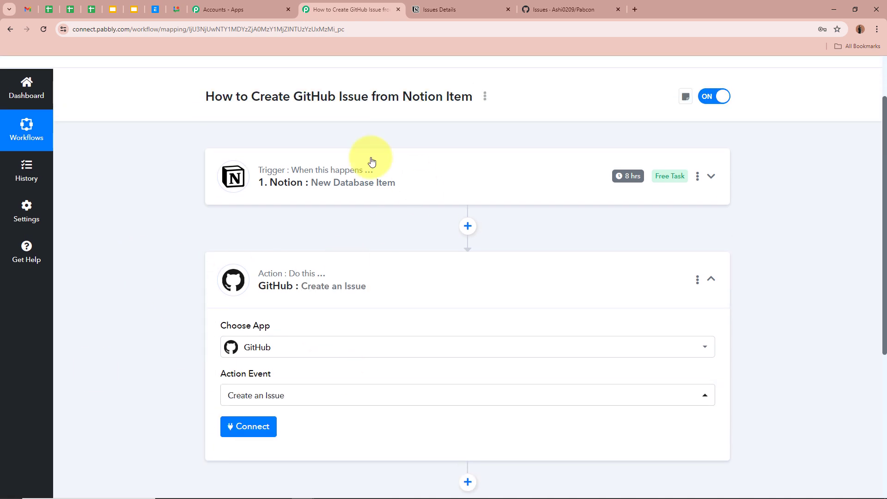
{"action": "scroll", "coordinate": [170, 250], "scroll_direction": "down", "scroll_amount": 2}
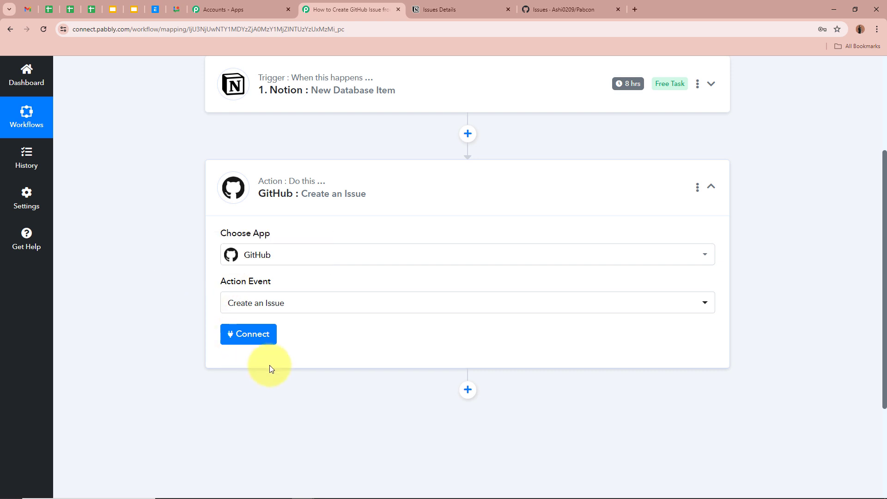
{"action": "left_click", "coordinate": [233, 335]}
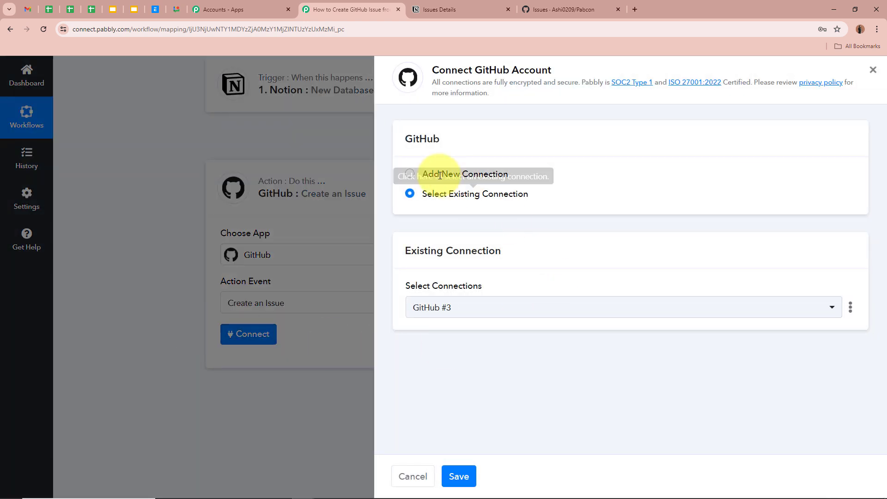
{"action": "left_click", "coordinate": [410, 174]}
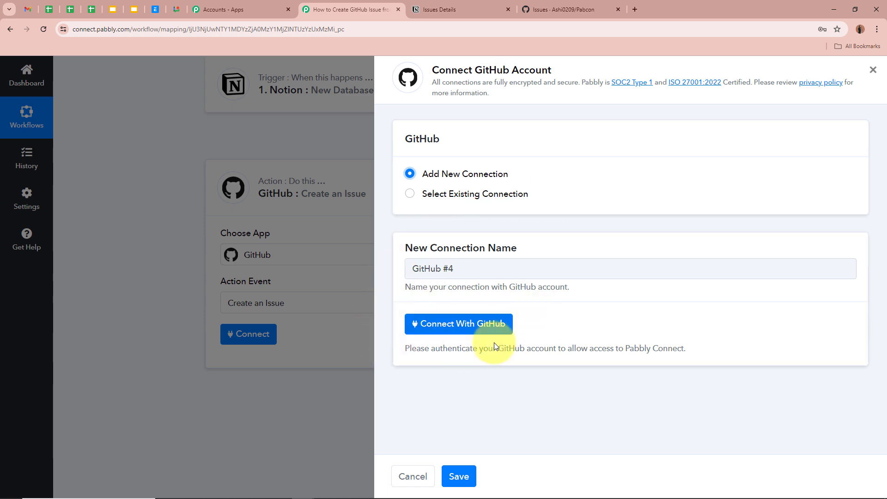
{"action": "left_click", "coordinate": [494, 325]}
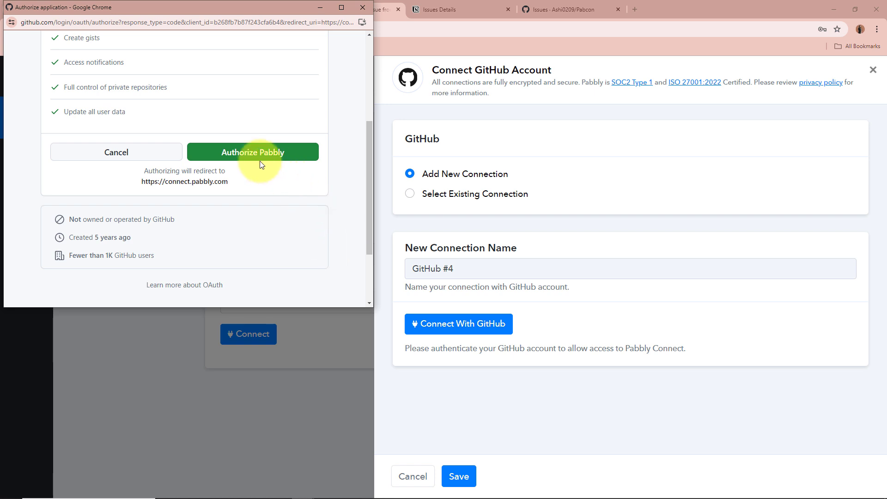
{"action": "left_click", "coordinate": [286, 159]}
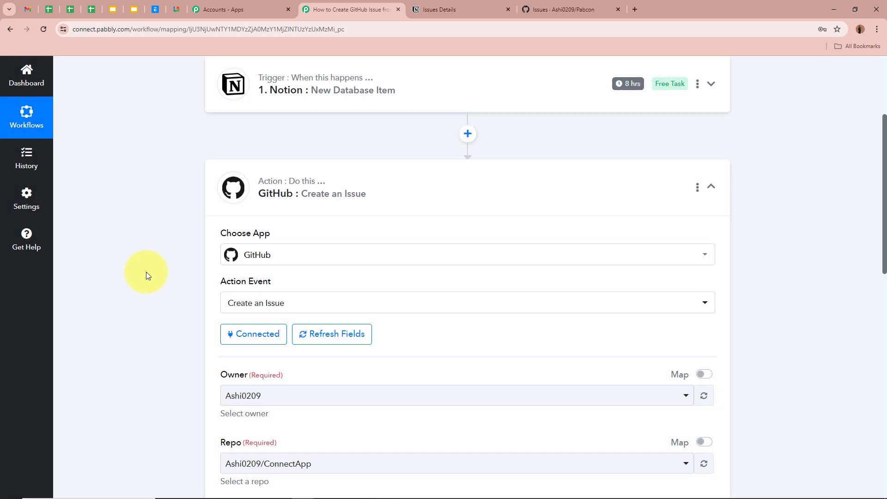
Keep the current repository owner and select the Pabcon repository for new issues.
{"action": "scroll", "coordinate": [146, 271], "scroll_direction": "down", "scroll_amount": 4}
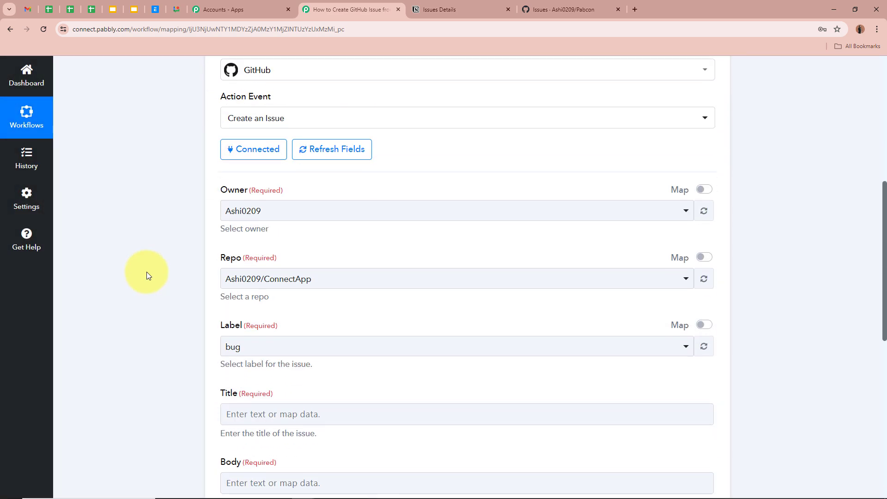
{"action": "left_click", "coordinate": [316, 211]}
{"action": "left_click", "coordinate": [306, 261]}
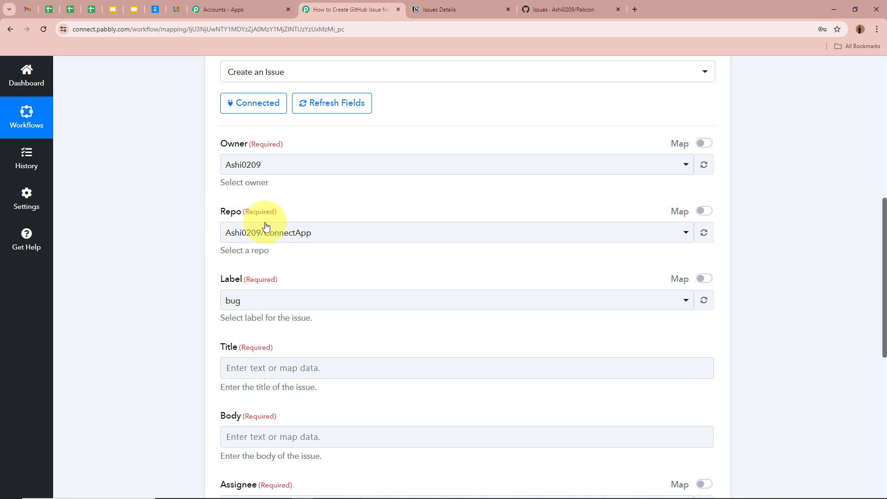
{"action": "left_click", "coordinate": [540, 10]}
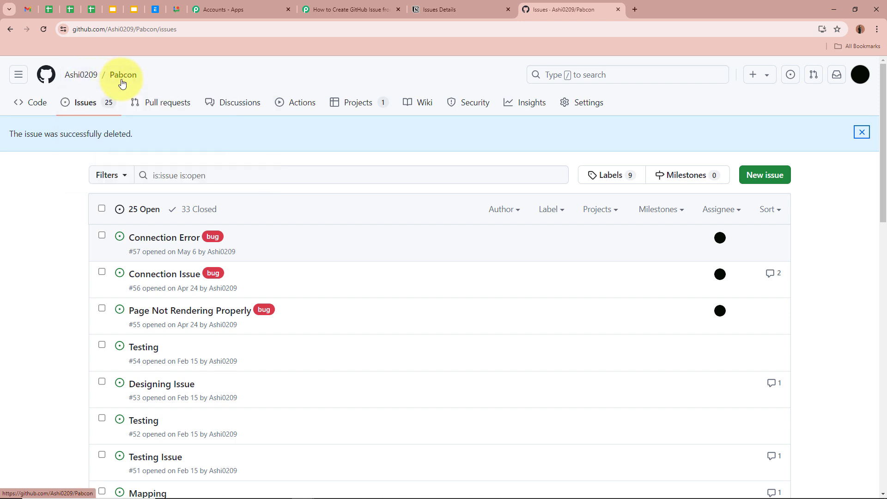
{"action": "left_click", "coordinate": [352, 9]}
{"action": "left_click", "coordinate": [278, 233]}
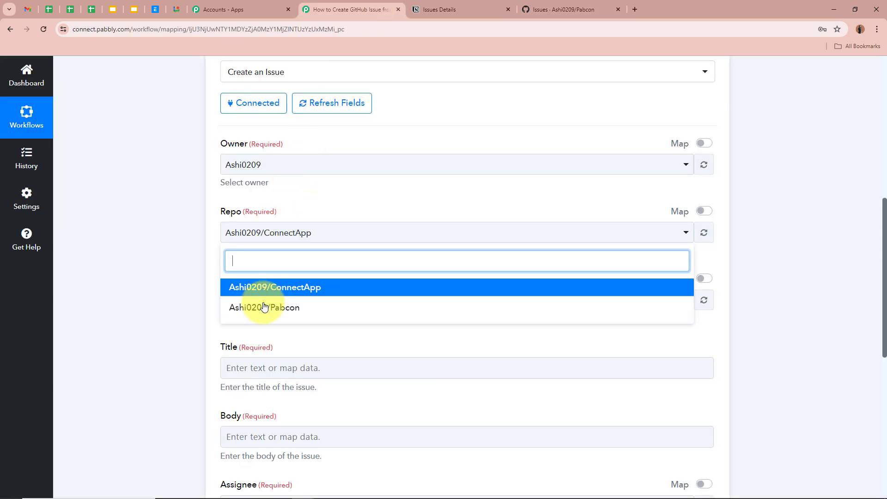
{"action": "left_click", "coordinate": [264, 308]}
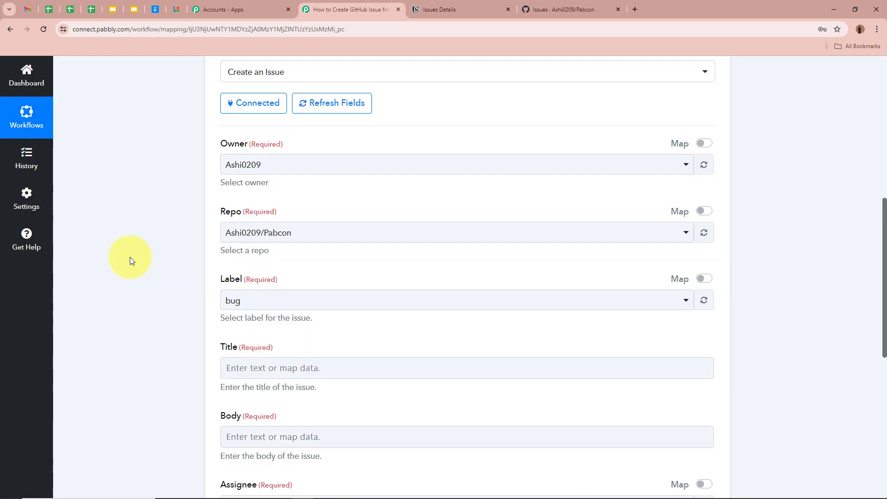
Keep 'bug' as the issue label.
{"action": "scroll", "coordinate": [148, 239], "scroll_direction": "down", "scroll_amount": 2}
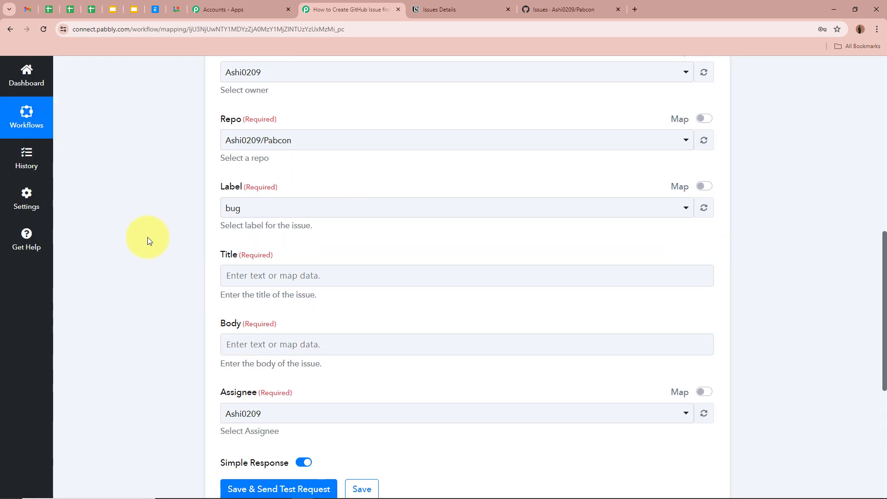
{"action": "left_click", "coordinate": [269, 210]}
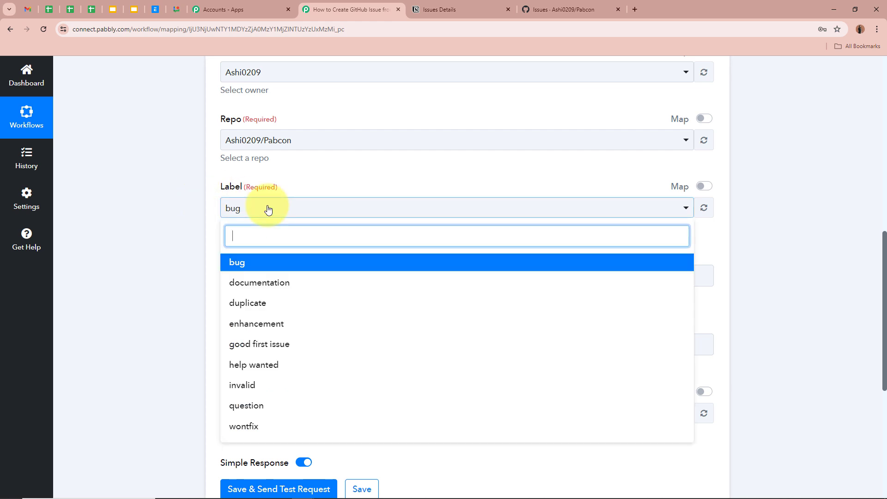
{"action": "left_click", "coordinate": [263, 270]}
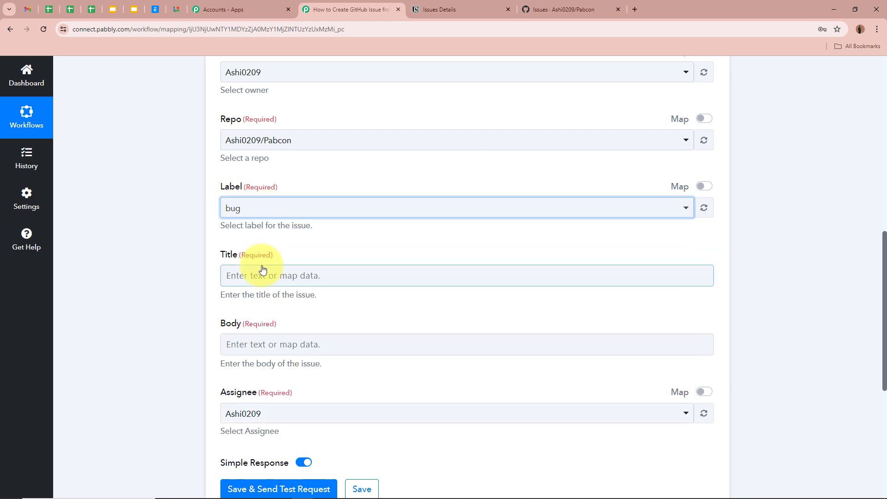
{"action": "left_click", "coordinate": [281, 207]}
{"action": "scroll", "coordinate": [268, 305], "scroll_direction": "down", "scroll_amount": 3}
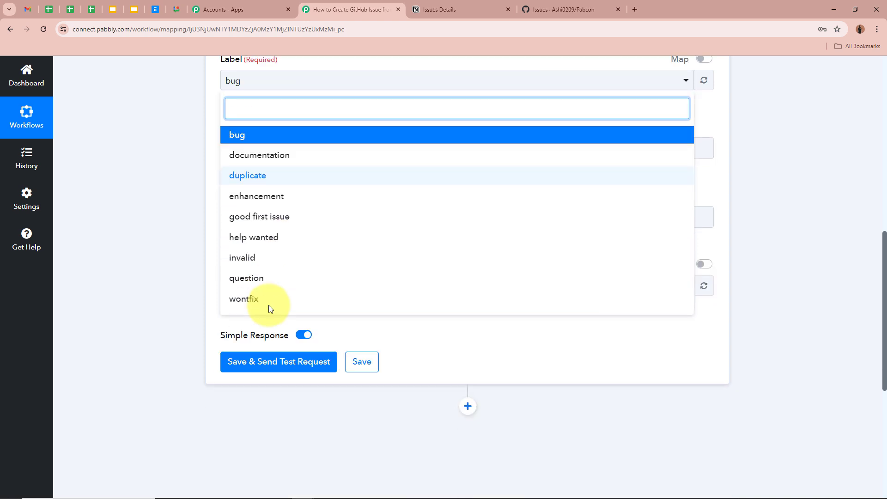
{"action": "scroll", "coordinate": [268, 305], "scroll_direction": "up", "scroll_amount": 2}
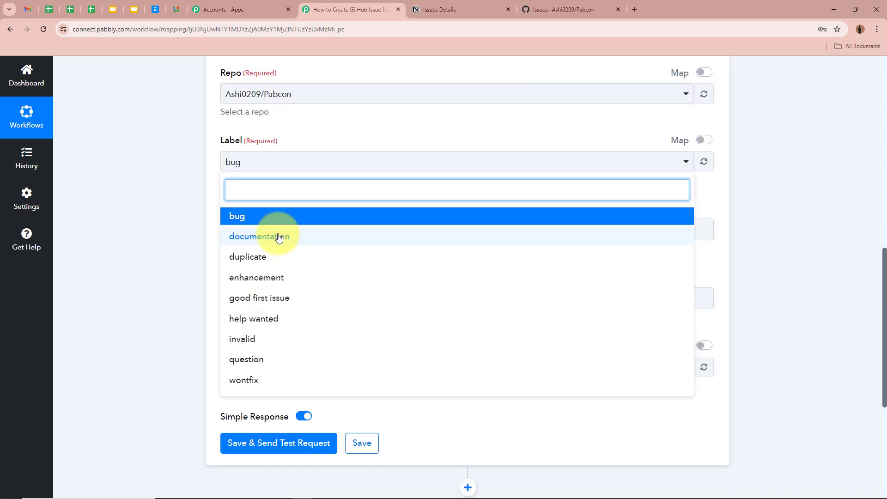
{"action": "left_click", "coordinate": [158, 263]}
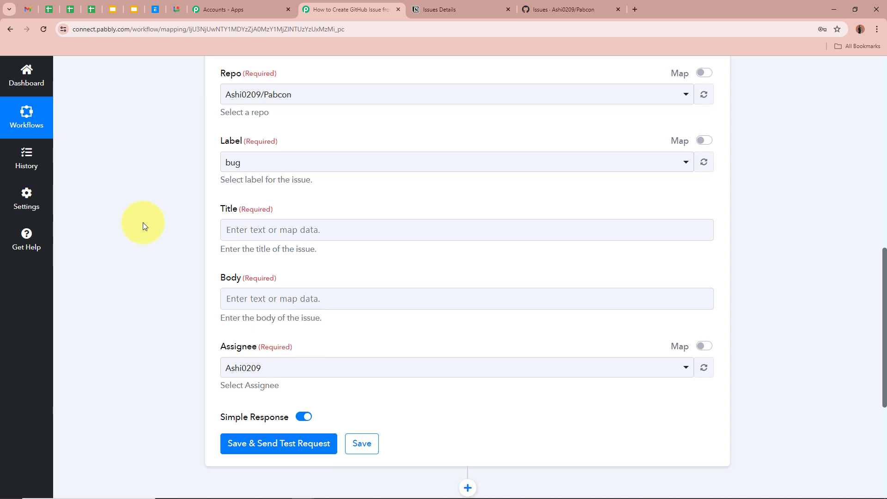
{"action": "scroll", "coordinate": [143, 223], "scroll_direction": "up", "scroll_amount": 10}
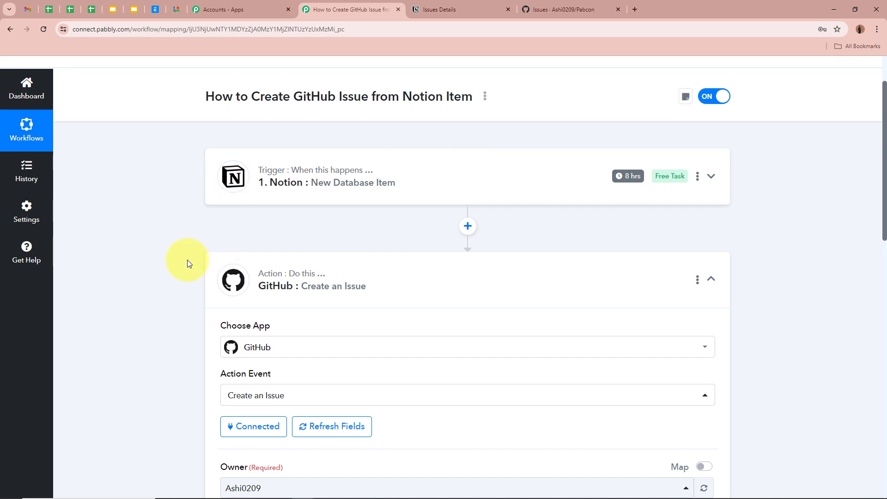
Map the issue Title to the Notion item's Issue Name text content.
{"action": "scroll", "coordinate": [187, 260], "scroll_direction": "down", "scroll_amount": 5}
{"action": "scroll", "coordinate": [187, 263], "scroll_direction": "down", "scroll_amount": 4}
{"action": "left_click", "coordinate": [278, 228]}
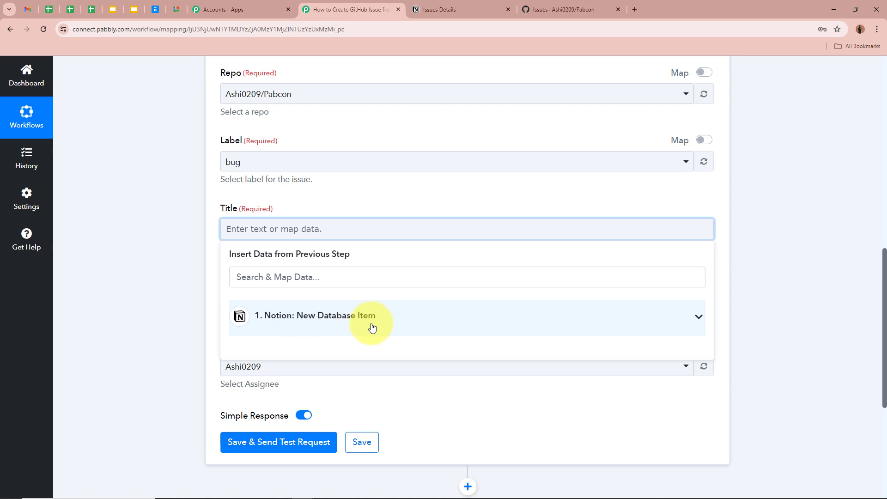
{"action": "scroll", "coordinate": [372, 326], "scroll_direction": "up", "scroll_amount": 1}
{"action": "scroll", "coordinate": [373, 326], "scroll_direction": "up", "scroll_amount": 10}
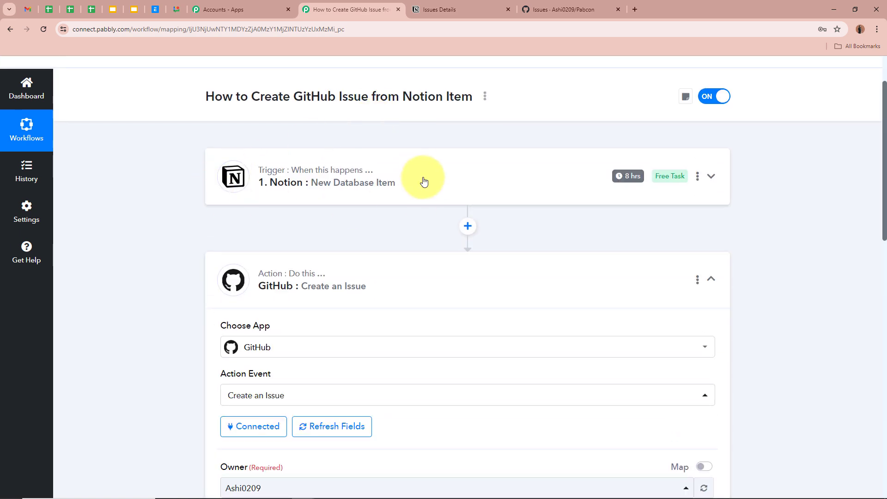
{"action": "scroll", "coordinate": [370, 185], "scroll_direction": "down", "scroll_amount": 10}
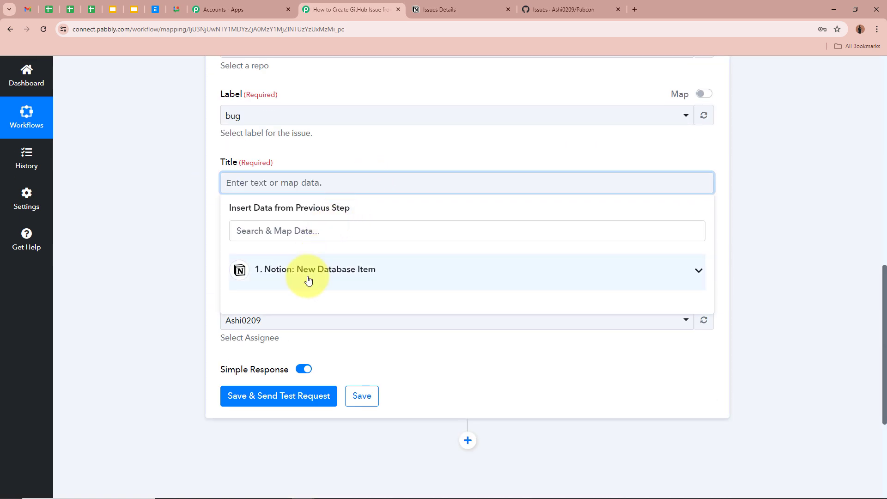
{"action": "left_click", "coordinate": [308, 283]}
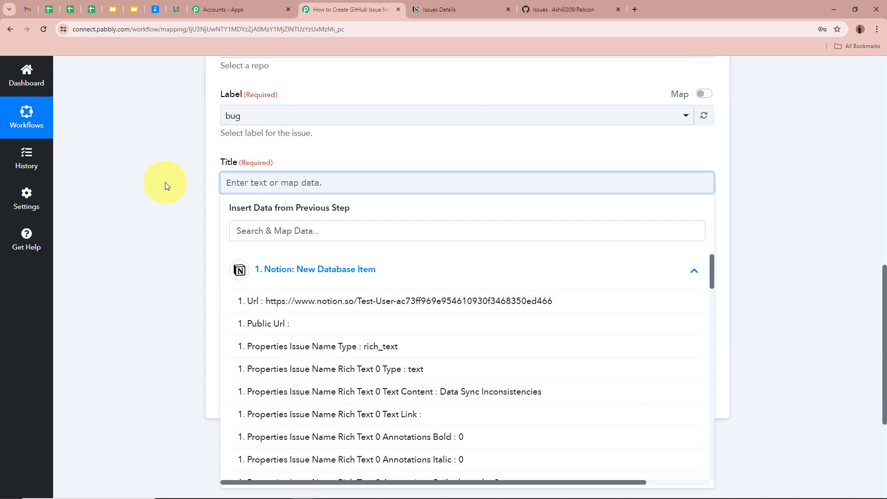
{"action": "scroll", "coordinate": [457, 393], "scroll_direction": "down", "scroll_amount": 2}
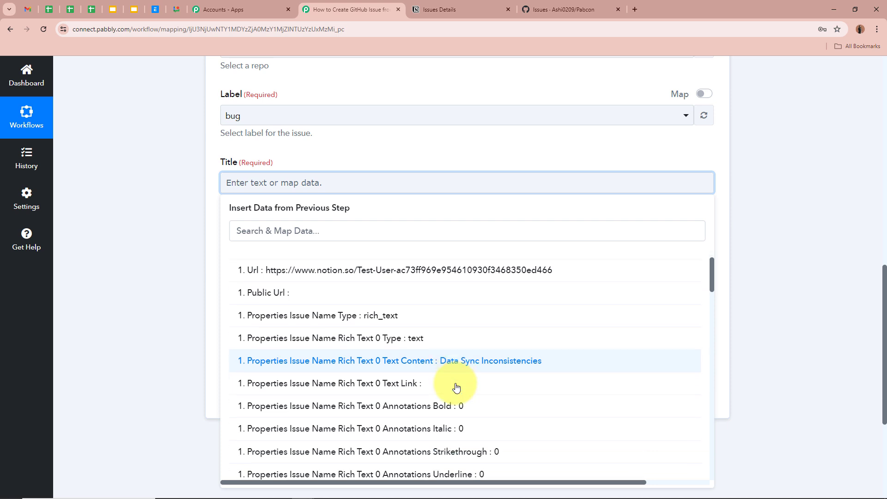
{"action": "scroll", "coordinate": [457, 387], "scroll_direction": "up", "scroll_amount": 1}
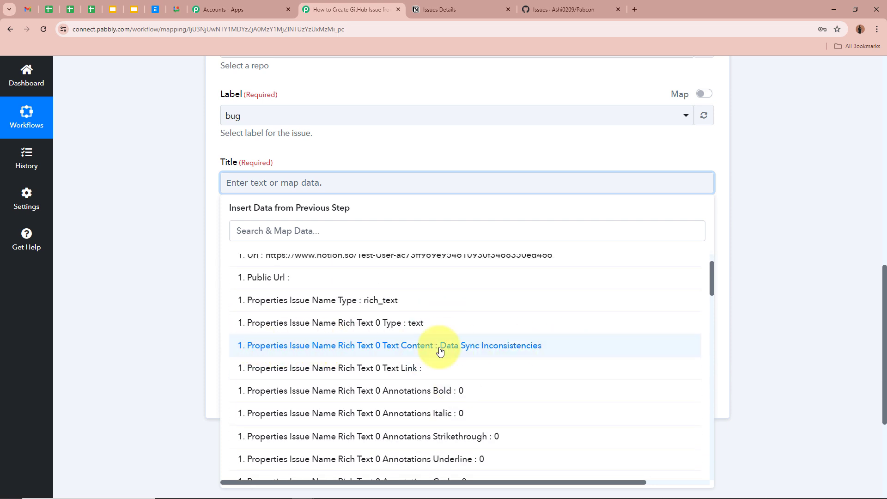
{"action": "left_click", "coordinate": [533, 346]}
{"action": "left_click", "coordinate": [177, 169]}
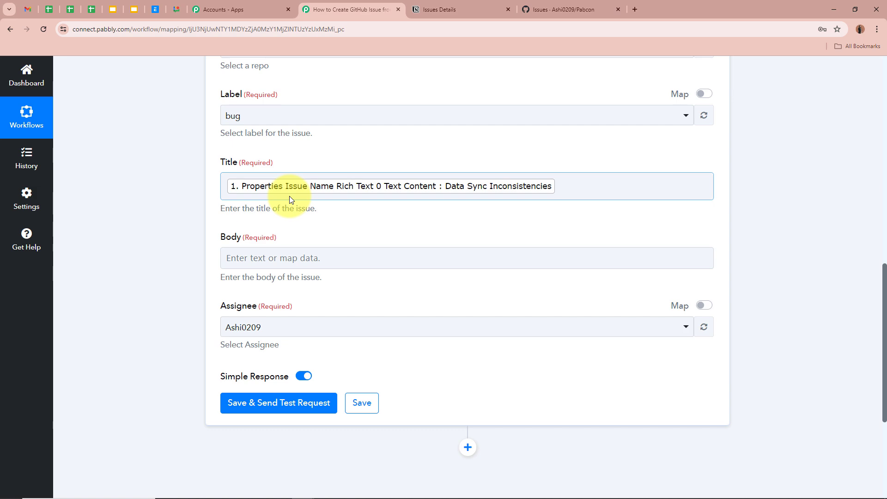
Map the issue Body to the Notion item's Issue Description text content.
{"action": "scroll", "coordinate": [289, 196], "scroll_direction": "up", "scroll_amount": 10}
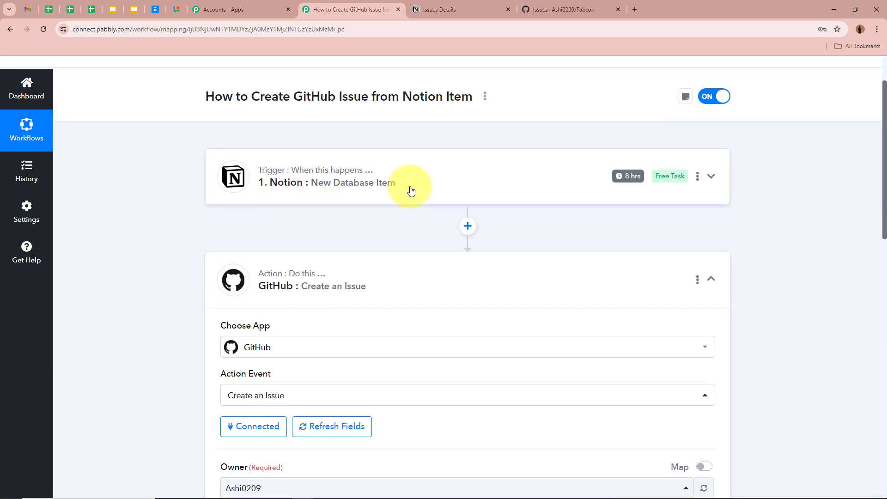
{"action": "scroll", "coordinate": [409, 188], "scroll_direction": "down", "scroll_amount": 9}
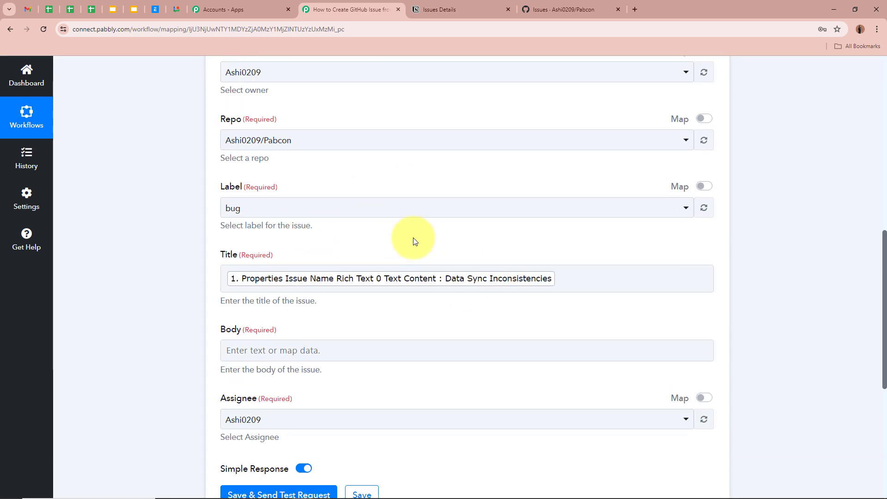
{"action": "scroll", "coordinate": [413, 238], "scroll_direction": "down", "scroll_amount": 2}
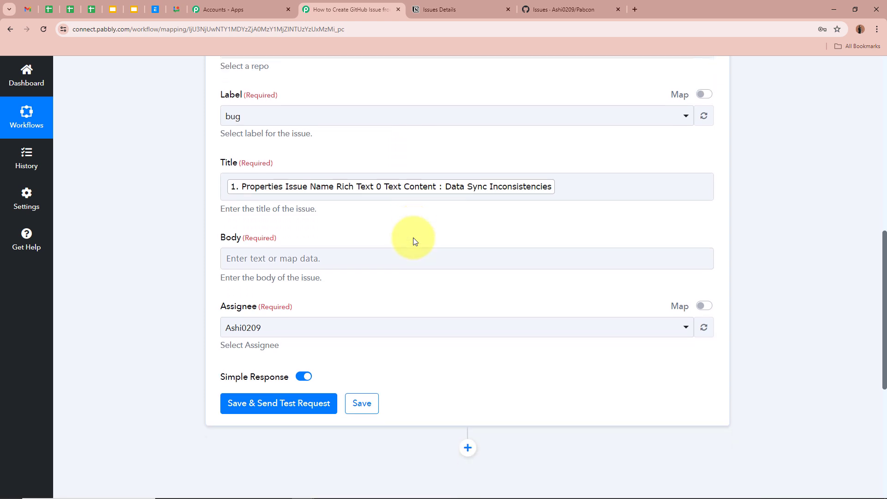
{"action": "left_click", "coordinate": [291, 258]}
{"action": "left_click", "coordinate": [361, 354]}
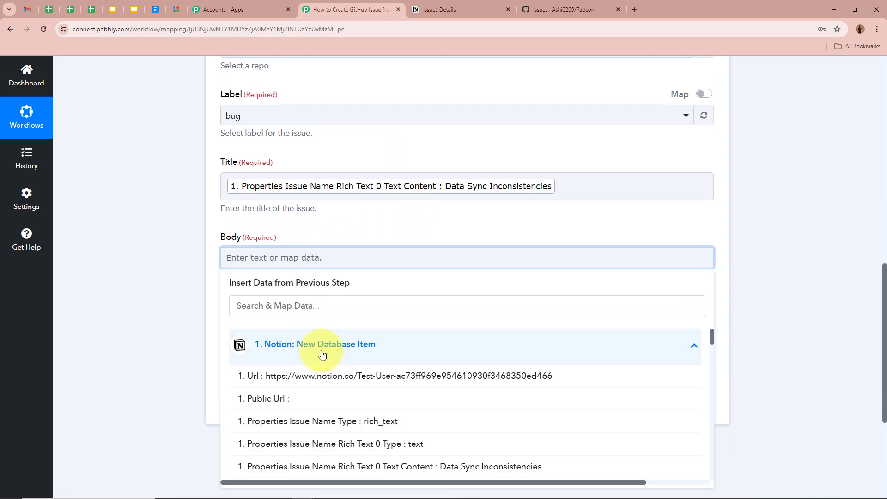
{"action": "scroll", "coordinate": [303, 370], "scroll_direction": "down", "scroll_amount": 5}
{"action": "scroll", "coordinate": [304, 381], "scroll_direction": "down", "scroll_amount": 5}
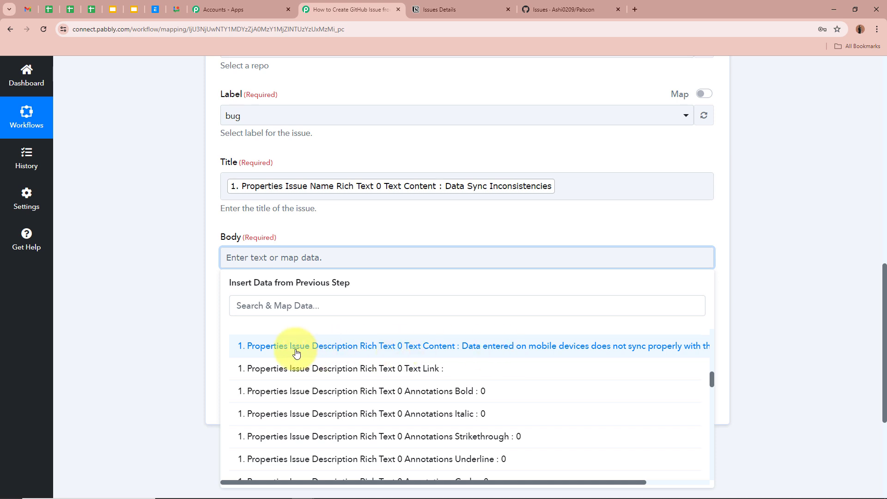
{"action": "left_click", "coordinate": [461, 353]}
{"action": "left_click", "coordinate": [789, 266]}
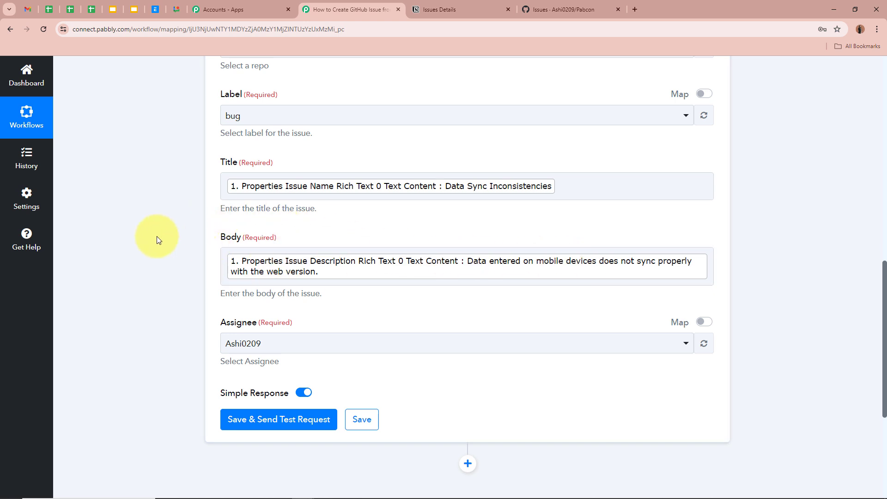
{"action": "scroll", "coordinate": [158, 240], "scroll_direction": "down", "scroll_amount": 1}
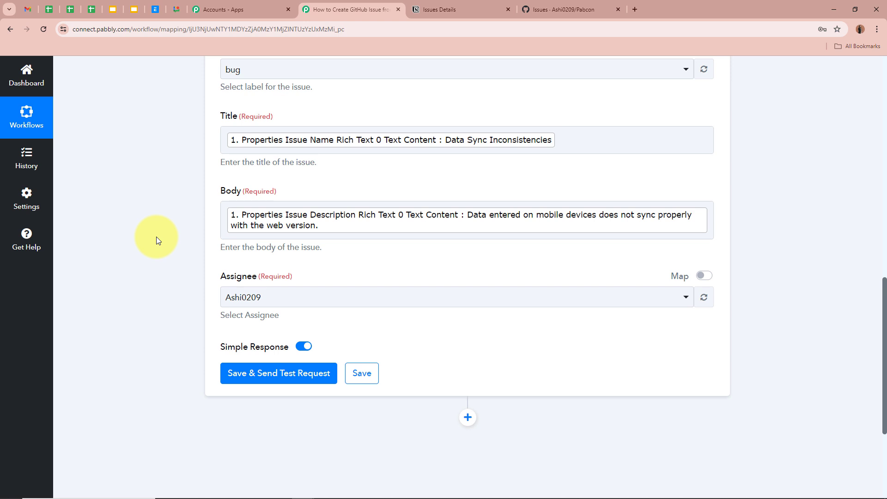
{"action": "scroll", "coordinate": [157, 237], "scroll_direction": "down", "scroll_amount": 1}
{"action": "scroll", "coordinate": [158, 241], "scroll_direction": "down", "scroll_amount": 1}
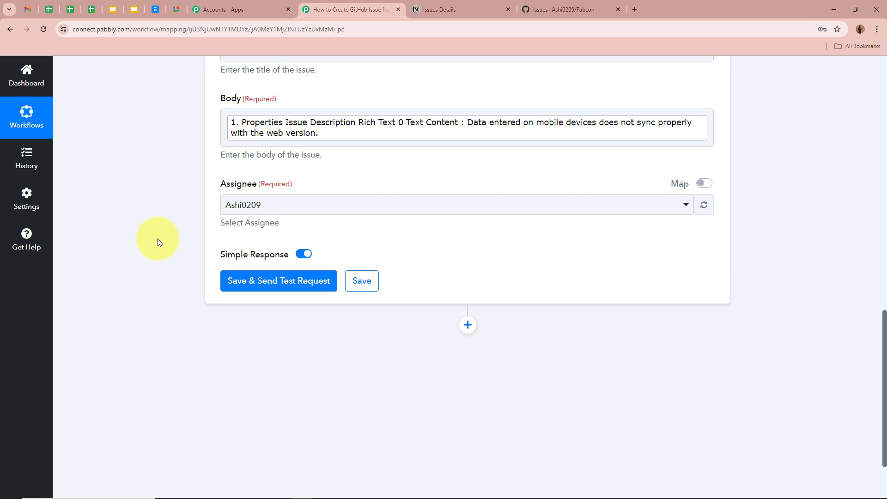
Change the issue Assignee to the other available user.
{"action": "left_click", "coordinate": [275, 209]}
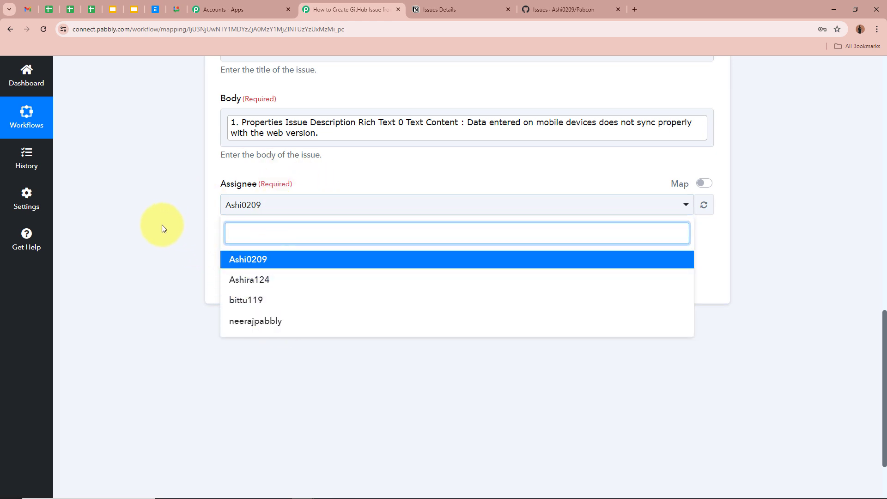
{"action": "left_click", "coordinate": [247, 283]}
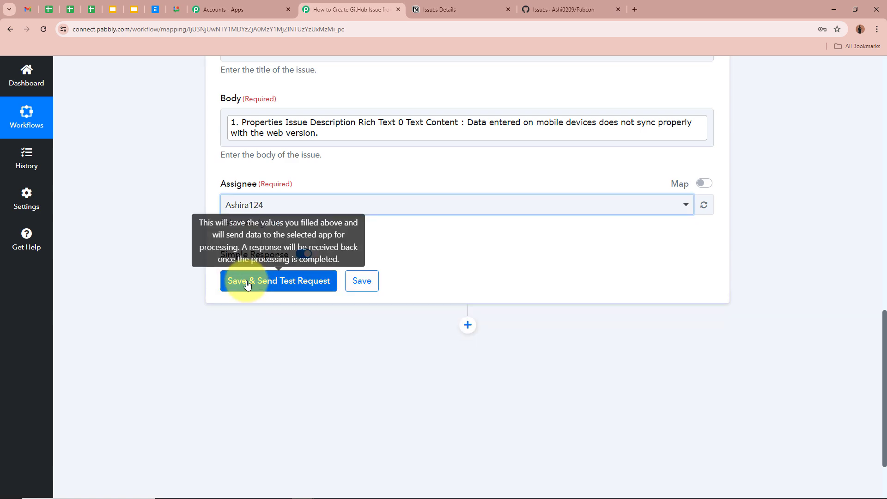
{"action": "scroll", "coordinate": [267, 212], "scroll_direction": "up", "scroll_amount": 4}
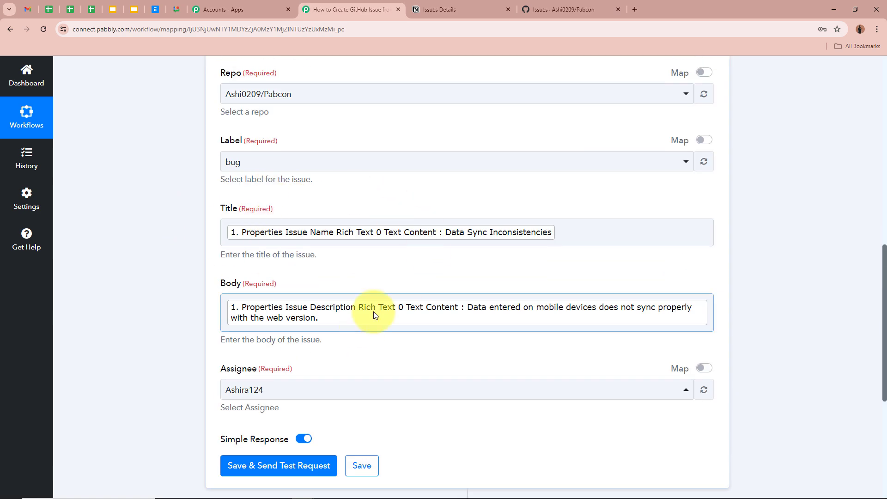
{"action": "scroll", "coordinate": [160, 230], "scroll_direction": "up", "scroll_amount": 2}
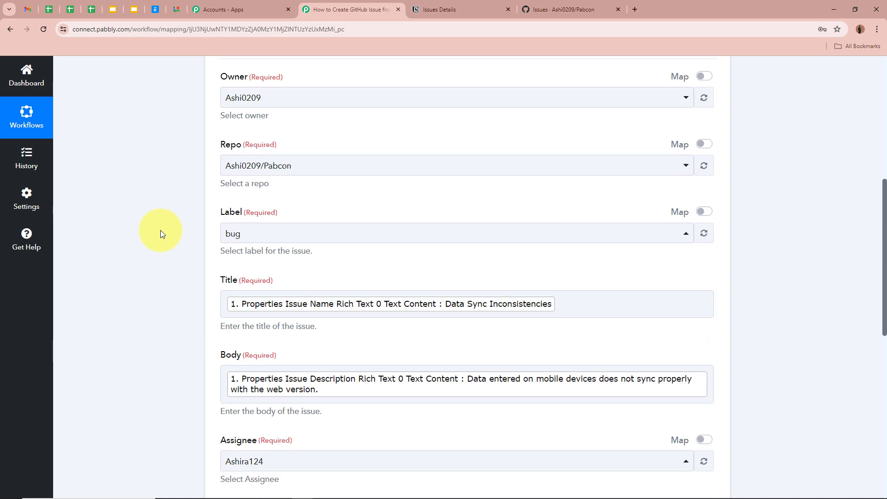
Save the action and send a test request, getting a response for issue 60.
{"action": "scroll", "coordinate": [160, 234], "scroll_direction": "down", "scroll_amount": 7}
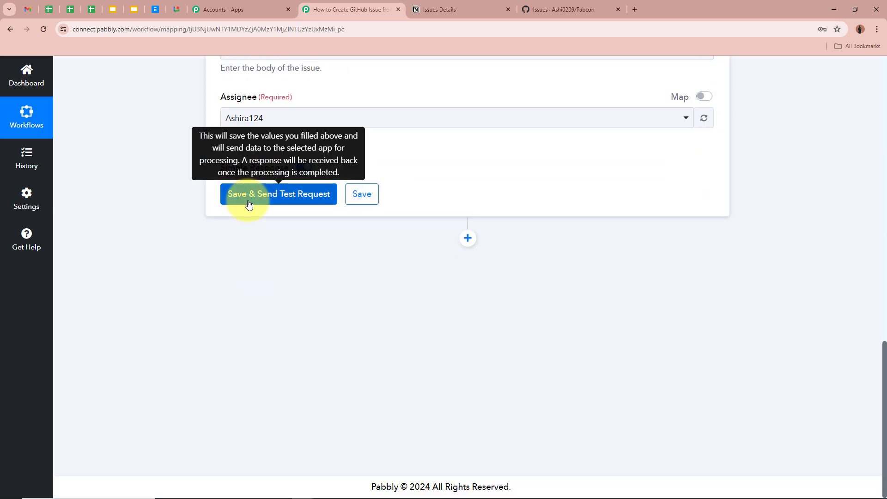
{"action": "left_click", "coordinate": [249, 204]}
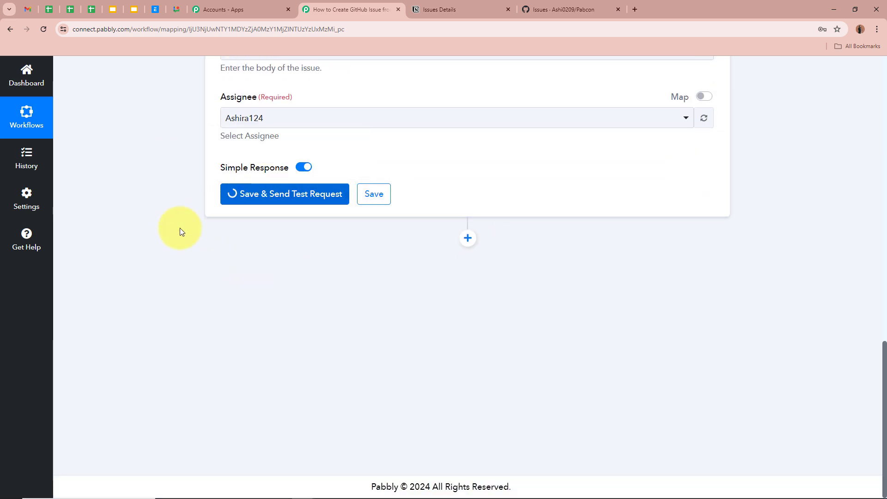
{"action": "scroll", "coordinate": [210, 284], "scroll_direction": "down", "scroll_amount": 2}
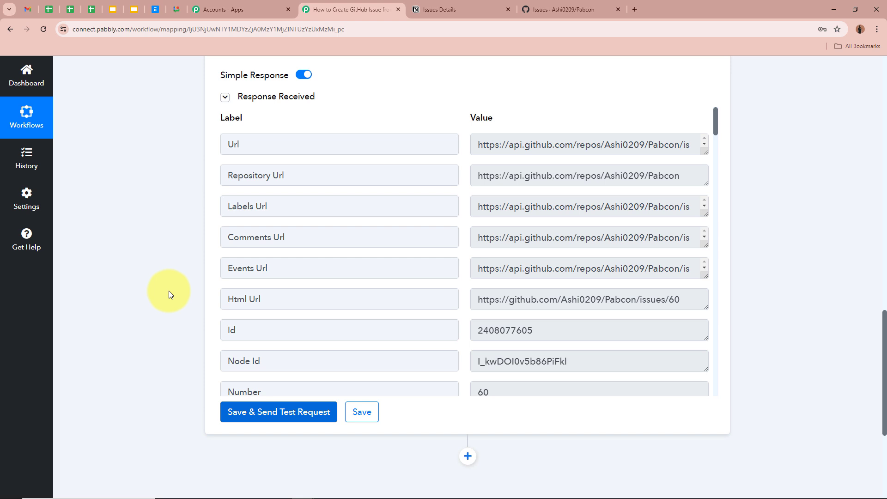
Reload the Pabcon issues list on GitHub and open issue #60, Data Sync Inconsistencies.
{"action": "left_click", "coordinate": [567, 10]}
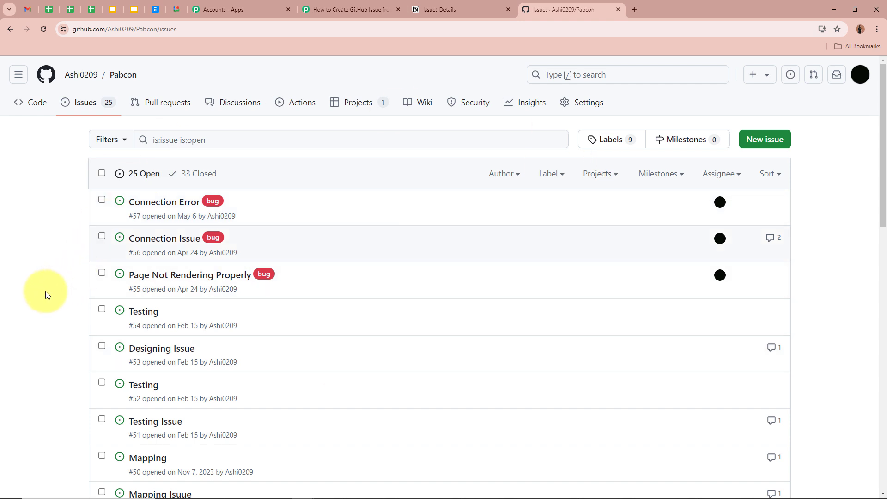
{"action": "left_click", "coordinate": [41, 31]}
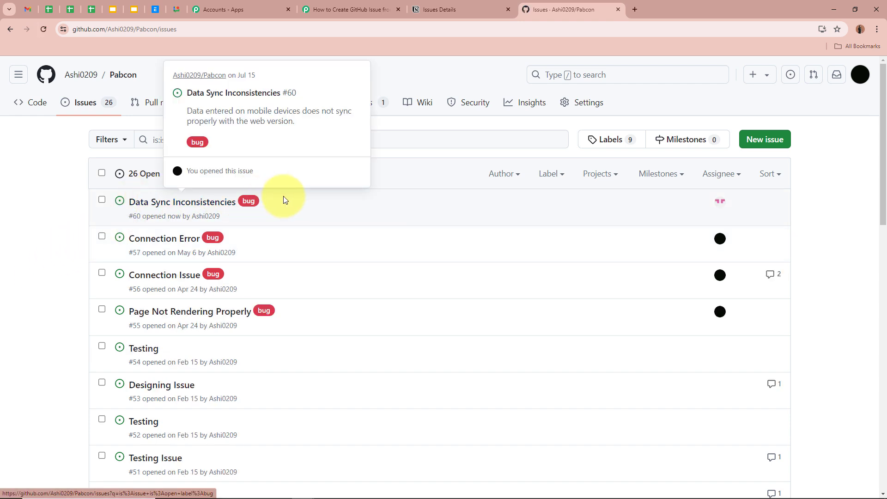
{"action": "left_click", "coordinate": [138, 207]}
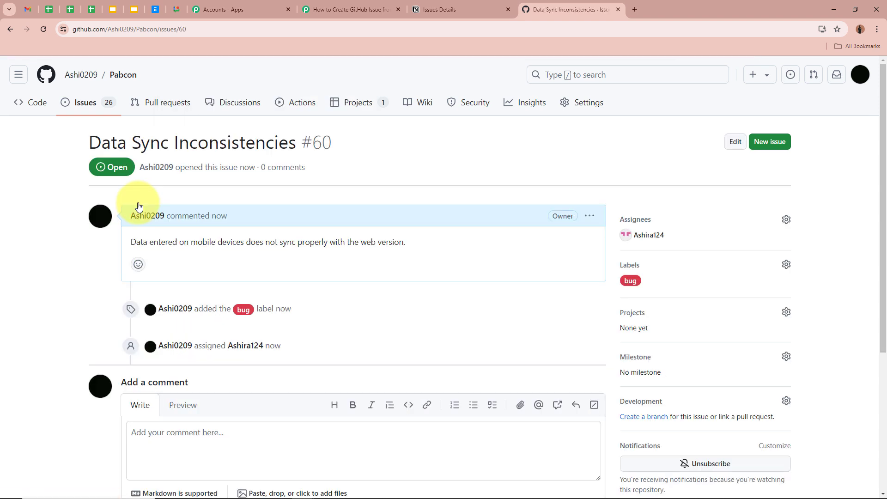